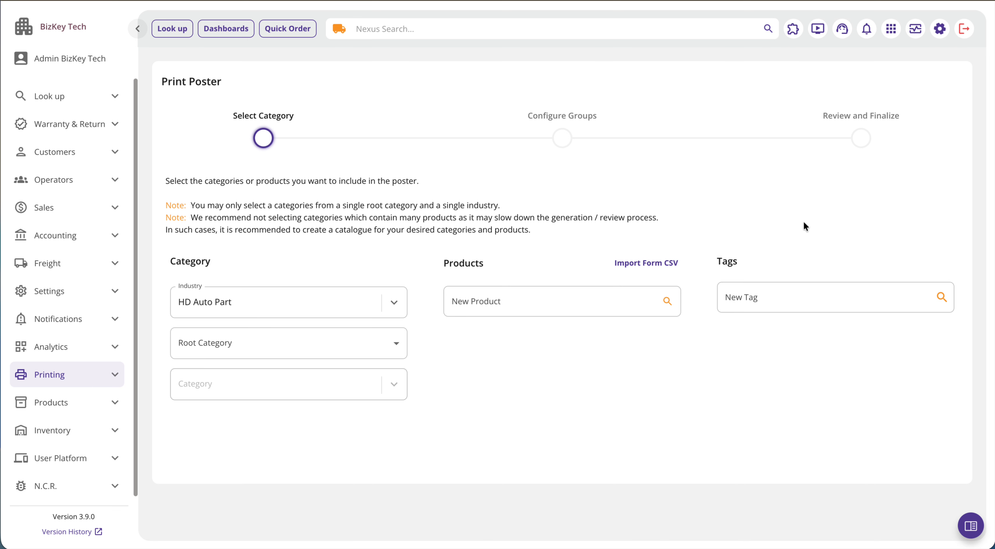
Select the Radiators root category with its EGR Cooler category for the poster and proceed to configuring groups.
drag(746, 258, 710, 260)
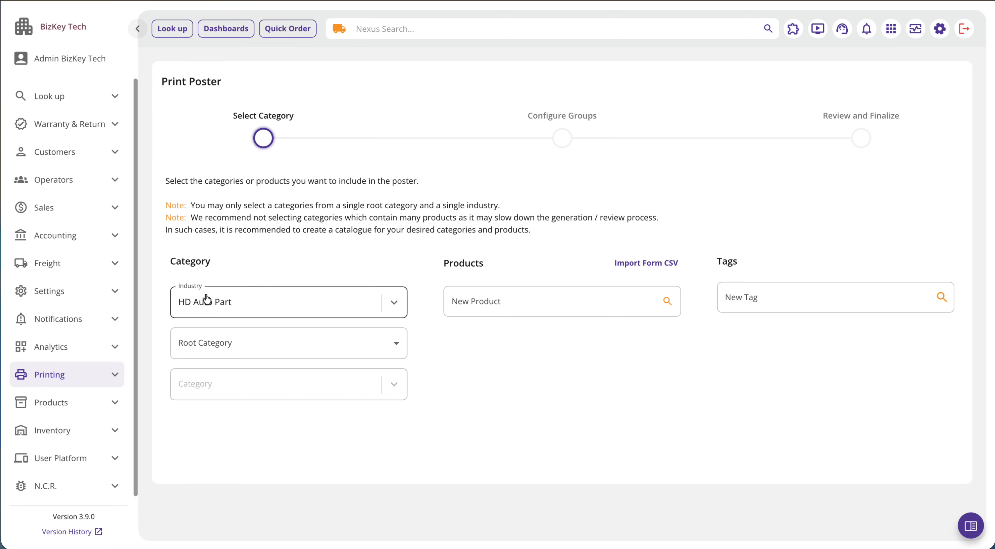
click(213, 343)
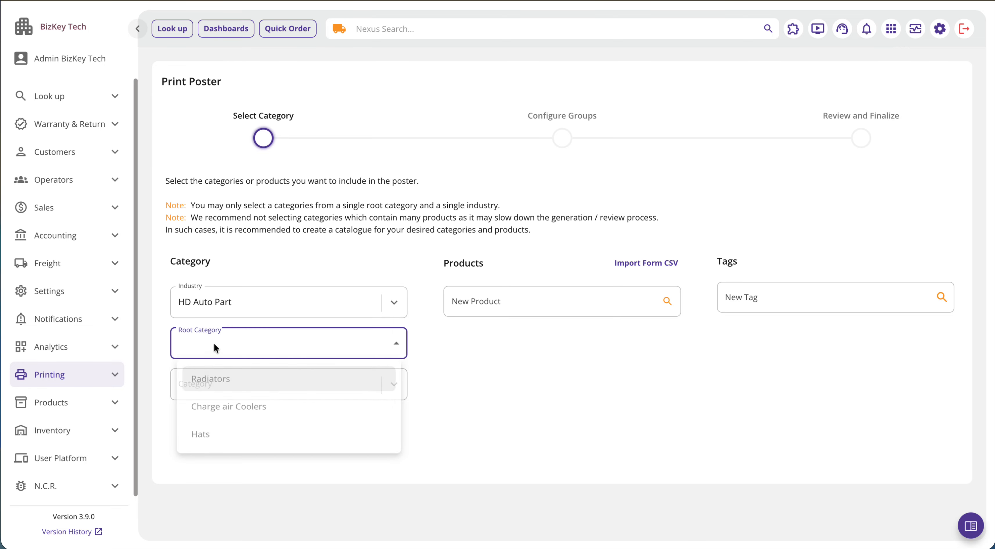
click(244, 387)
click(240, 398)
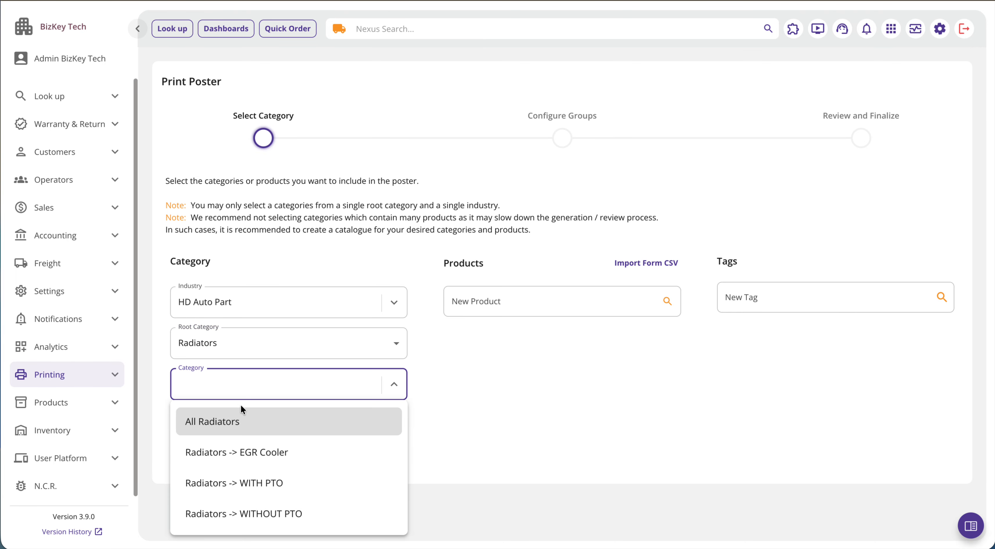
click(244, 454)
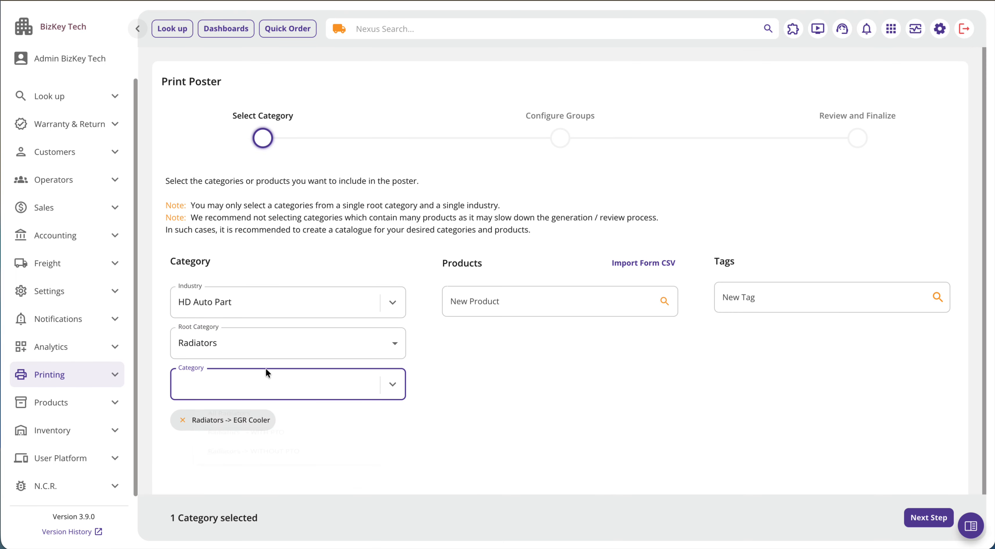
click(920, 520)
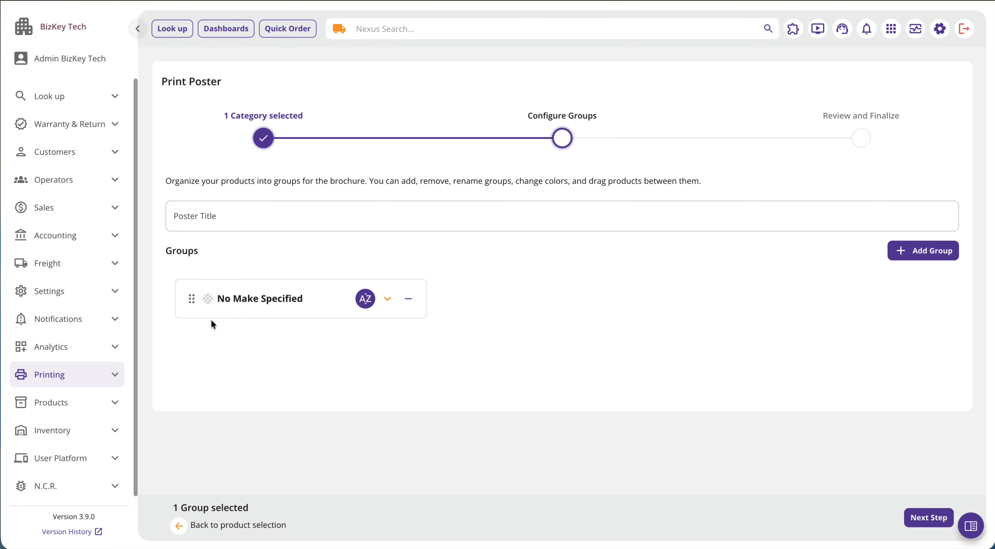
Enter Test Poster as the poster title.
click(196, 222)
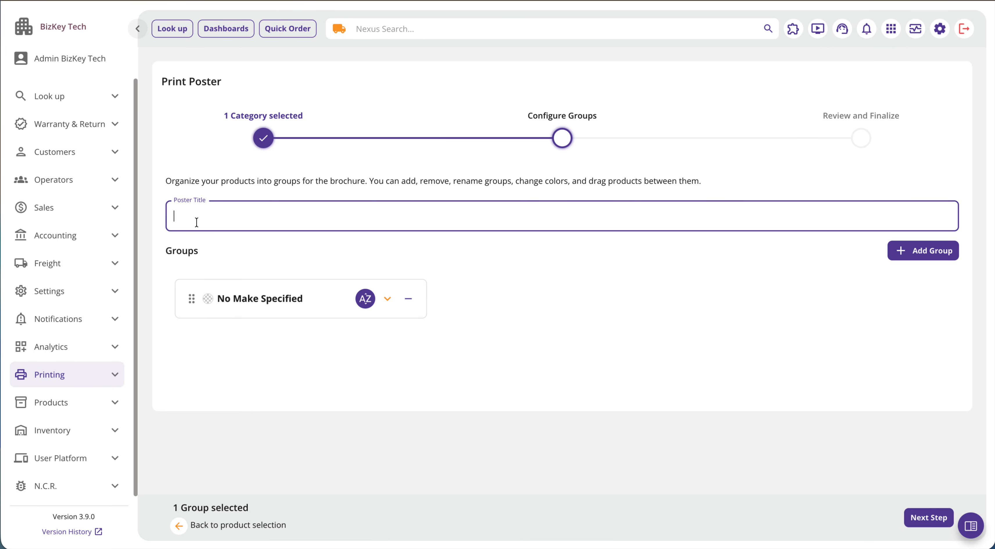
text(Test Poster)
click(618, 414)
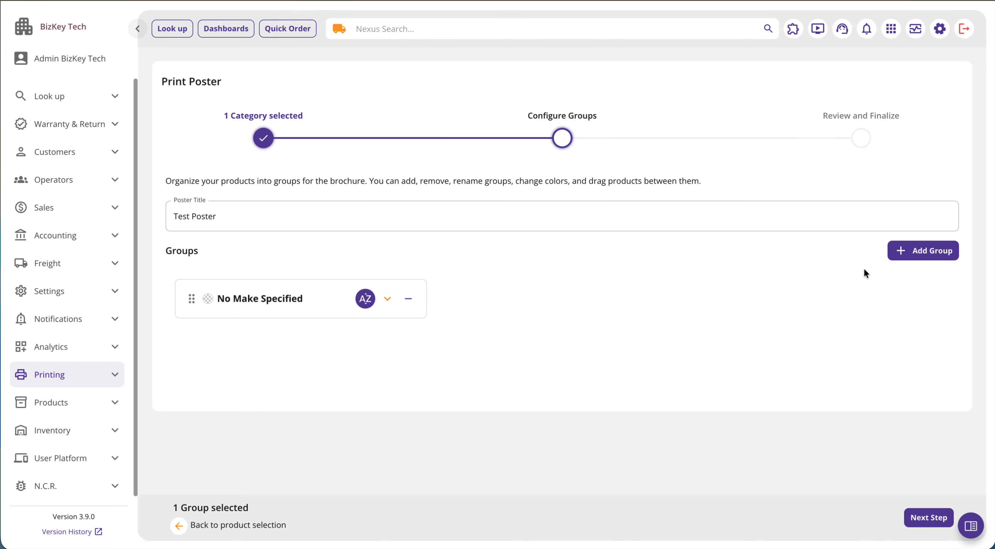
Add two groups to the poster and name them New Product and New Group 2, with New Product first.
click(921, 251)
click(921, 251)
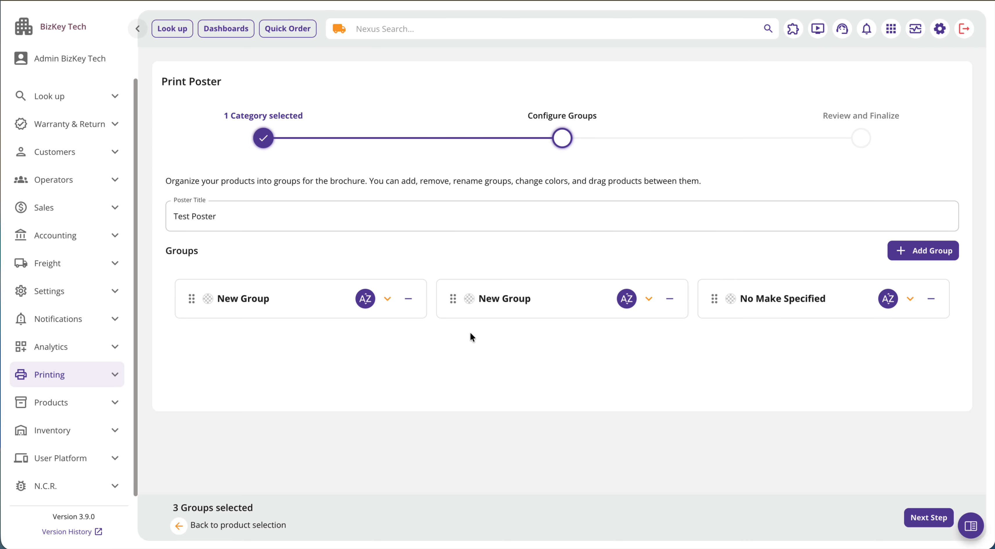
double_click(514, 299)
key(End)
text(2)
double_click(260, 300)
key(ctrl+a)
key(BackSpace)
text(New Product)
click(294, 345)
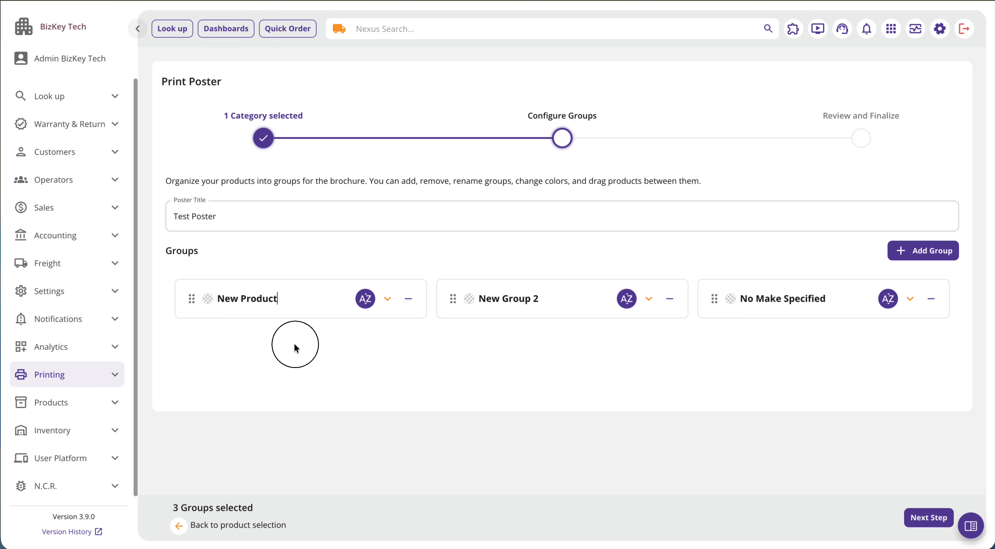
Expand all three groups and move BIZPRINT-COPY and BIZPRINT into New Product and BIZPRINT-COPY-MAIN into New Group 2.
click(386, 300)
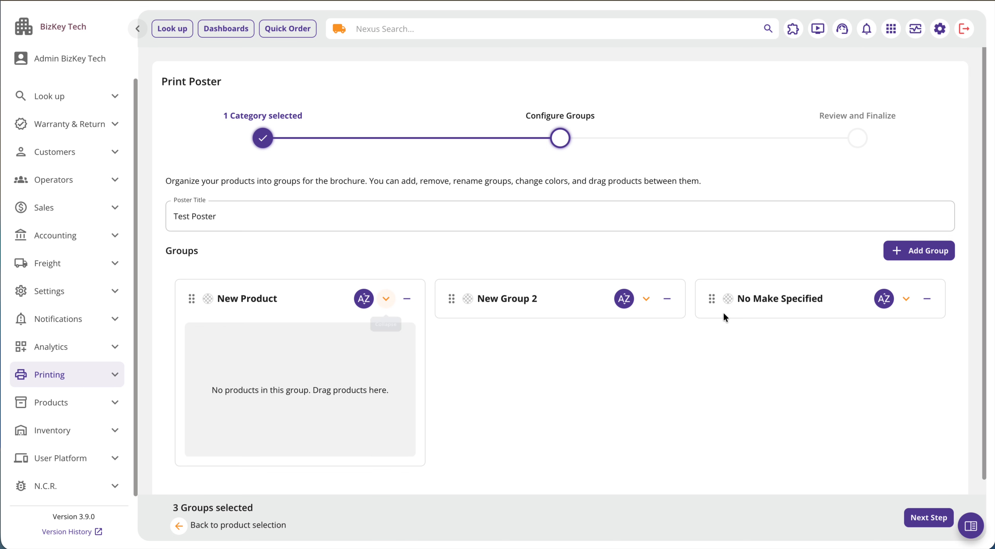
click(647, 299)
click(906, 300)
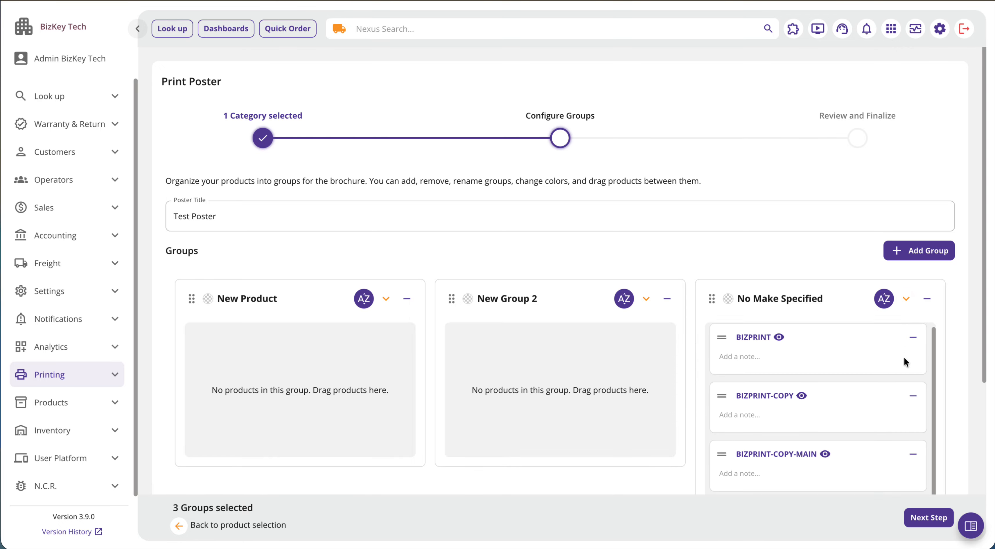
scroll(797, 268, down, 5)
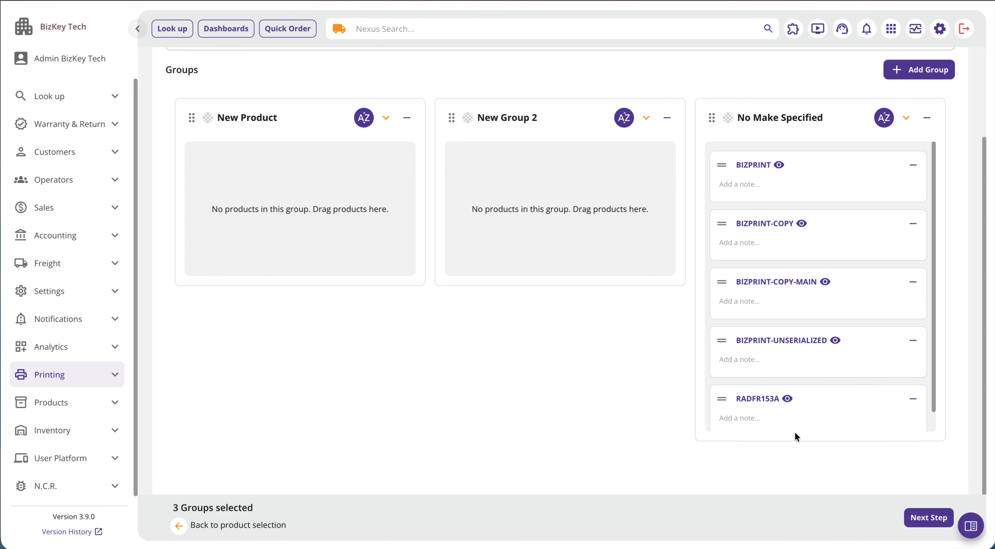
scroll(770, 382, up, 1)
drag(723, 261, 312, 233)
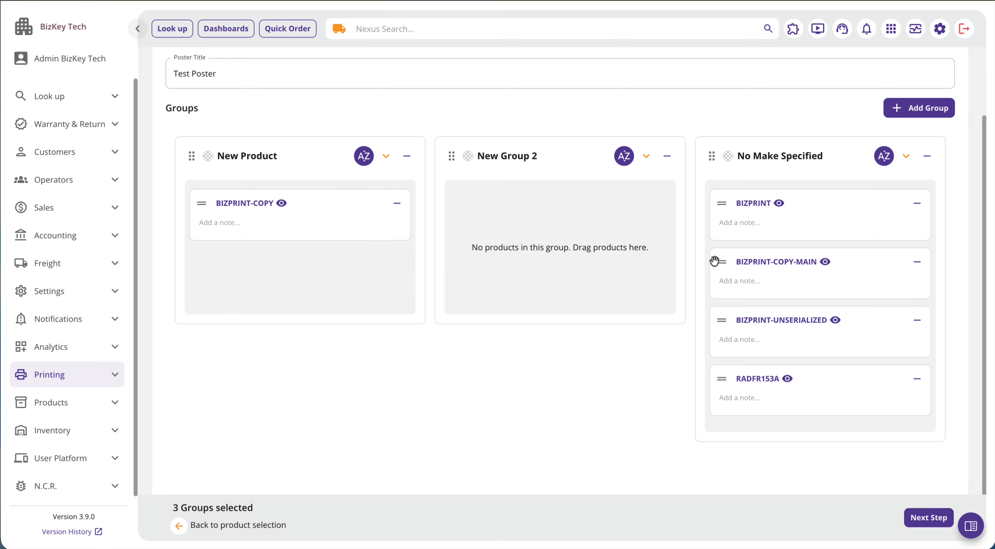
drag(714, 262, 577, 248)
drag(713, 221, 283, 326)
Color the New Group 2 group teal and the New Product group dark orange.
click(467, 228)
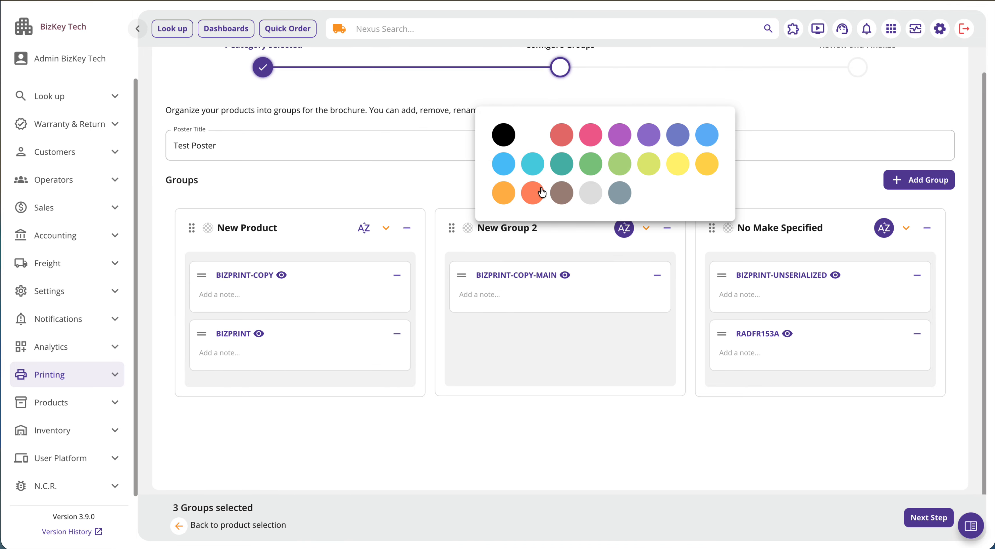
click(561, 163)
click(706, 135)
click(408, 180)
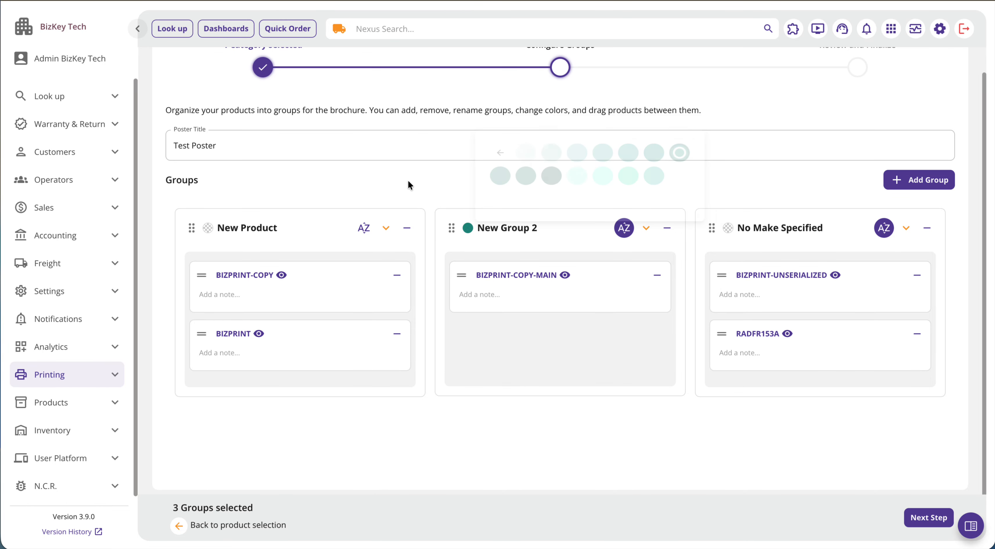
click(208, 228)
click(240, 193)
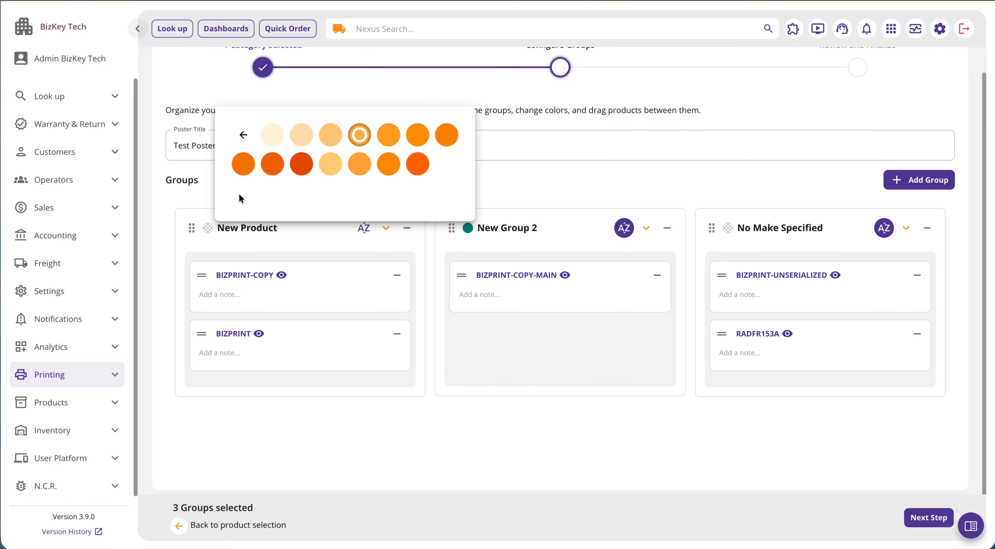
click(299, 165)
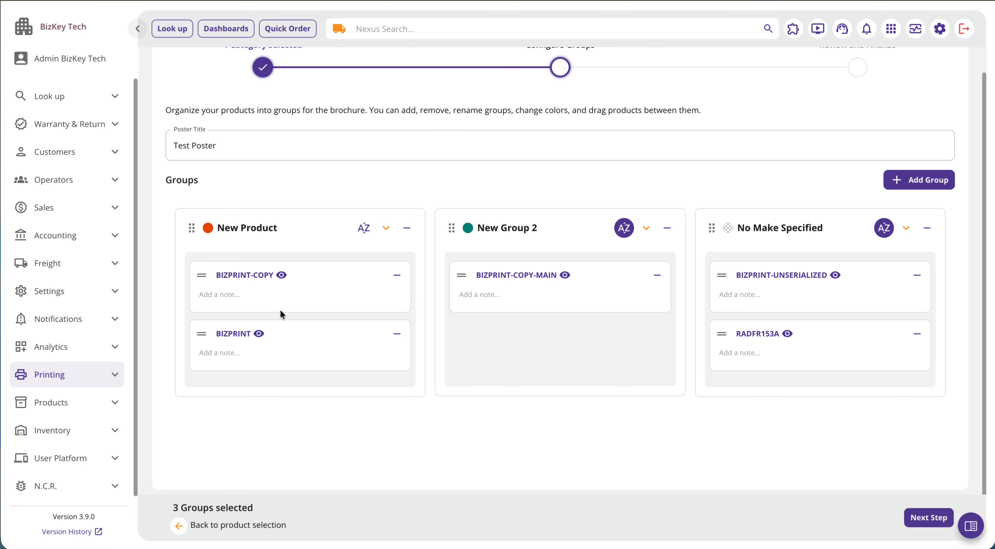
Color the No Make Specified group dark blue.
click(728, 228)
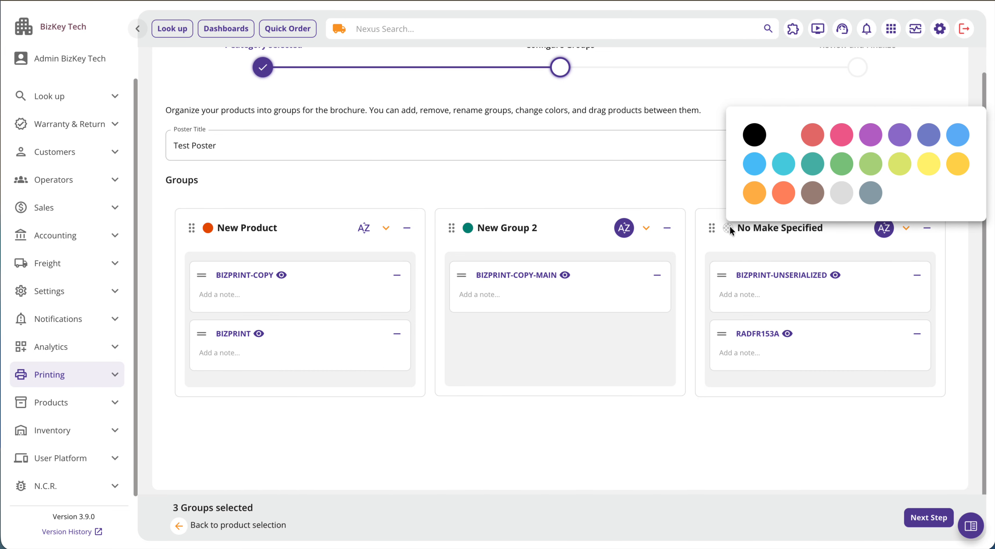
click(955, 134)
click(807, 167)
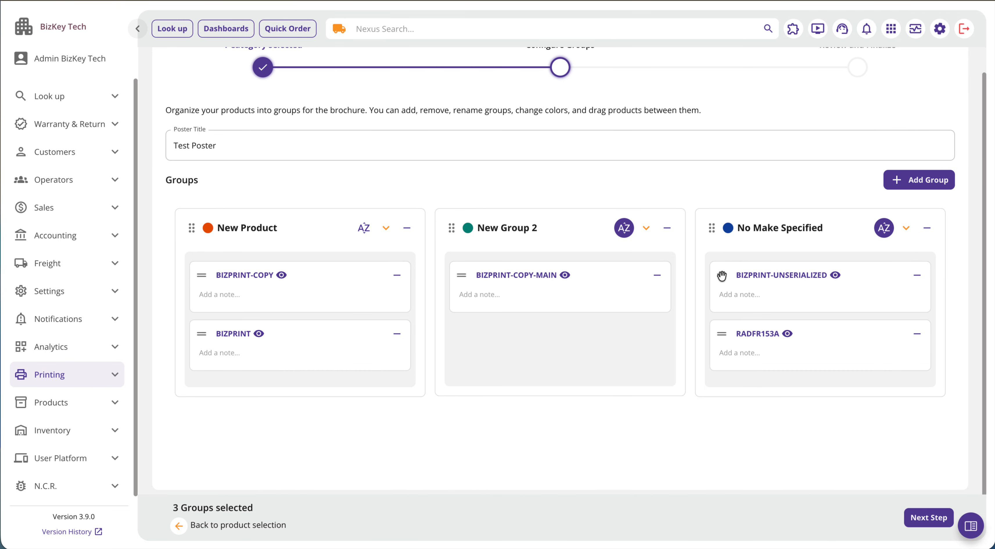
Move BIZPRINT-UNSERIALIZED below RADFR153A in the No Make Specified group and sort the group alphabetically again.
drag(721, 275, 722, 337)
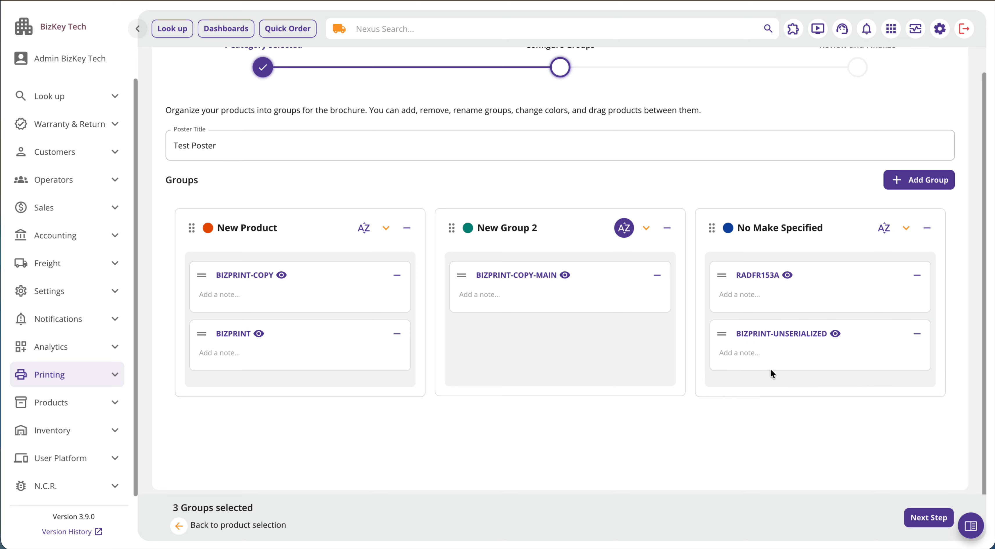
click(884, 230)
Remove the No Make Specified and New Group 2 groups from the poster and restore both.
click(927, 228)
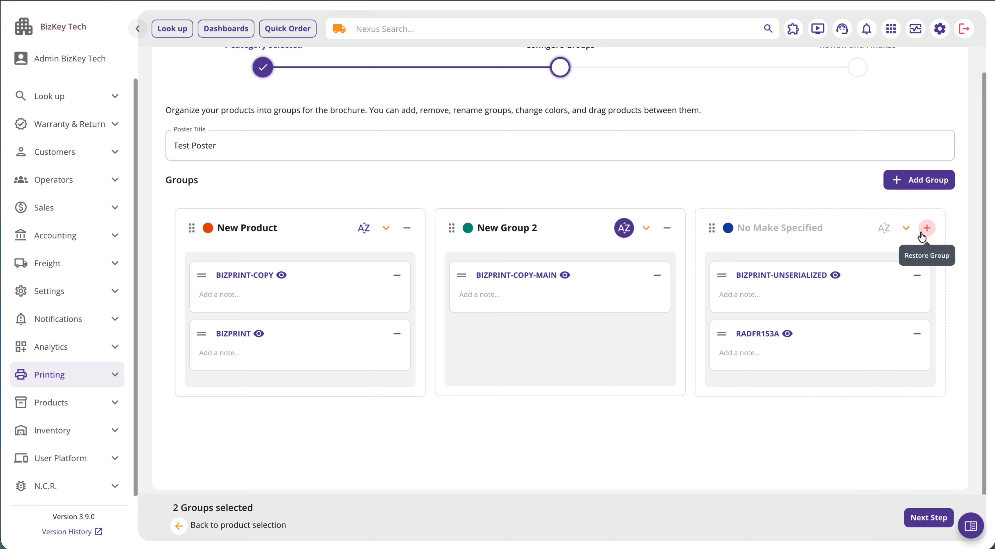
click(667, 228)
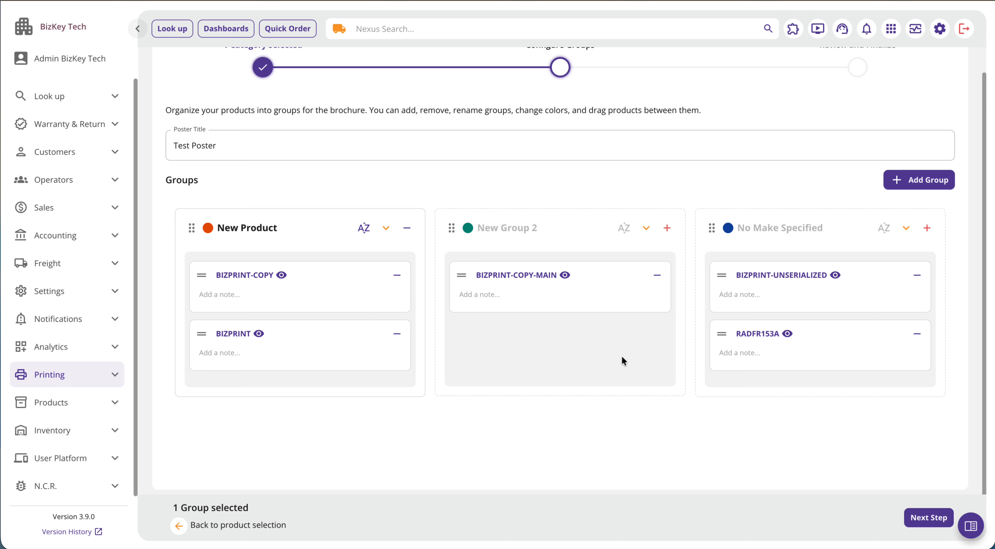
click(667, 229)
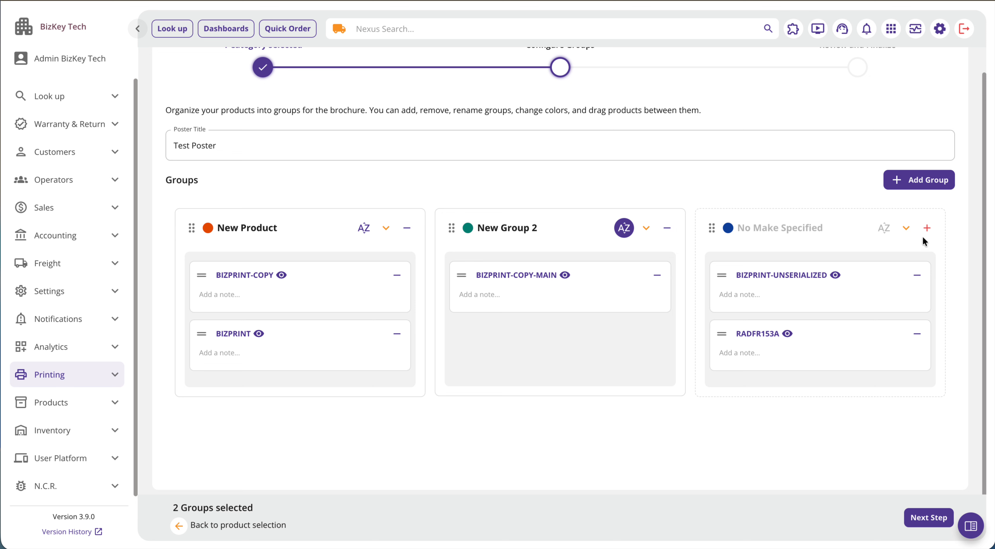
click(926, 229)
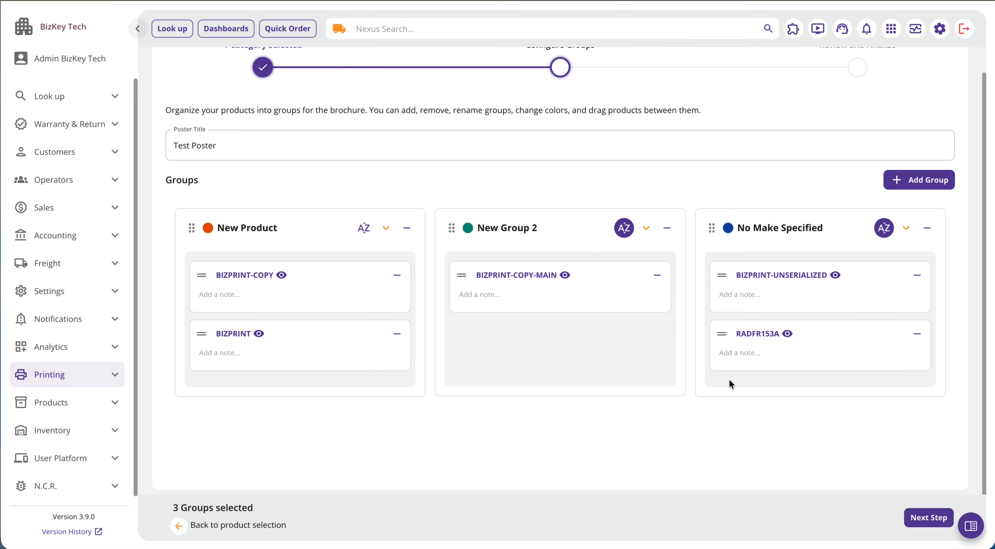
Move the New Group 2 group ahead of New Product and proceed to the final review.
drag(451, 228, 252, 224)
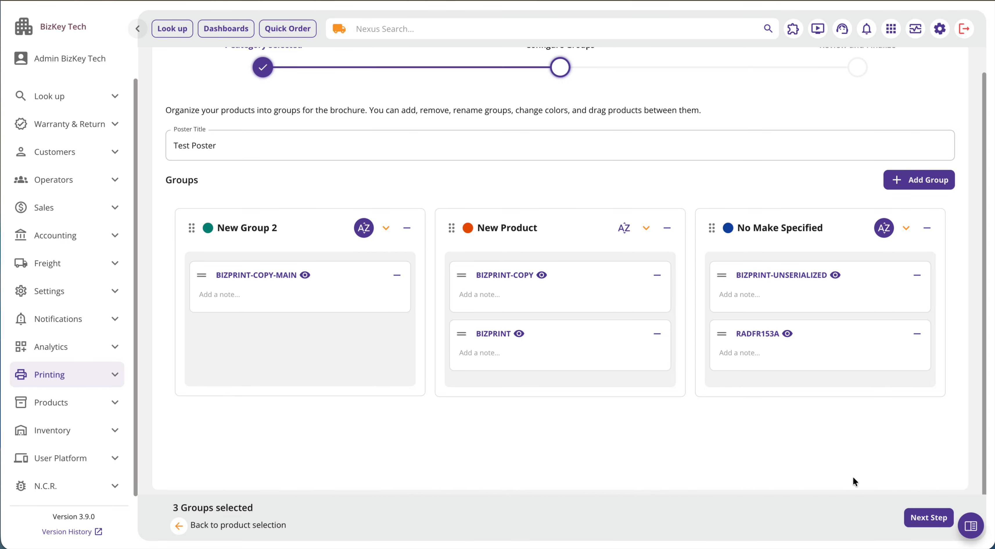
click(928, 518)
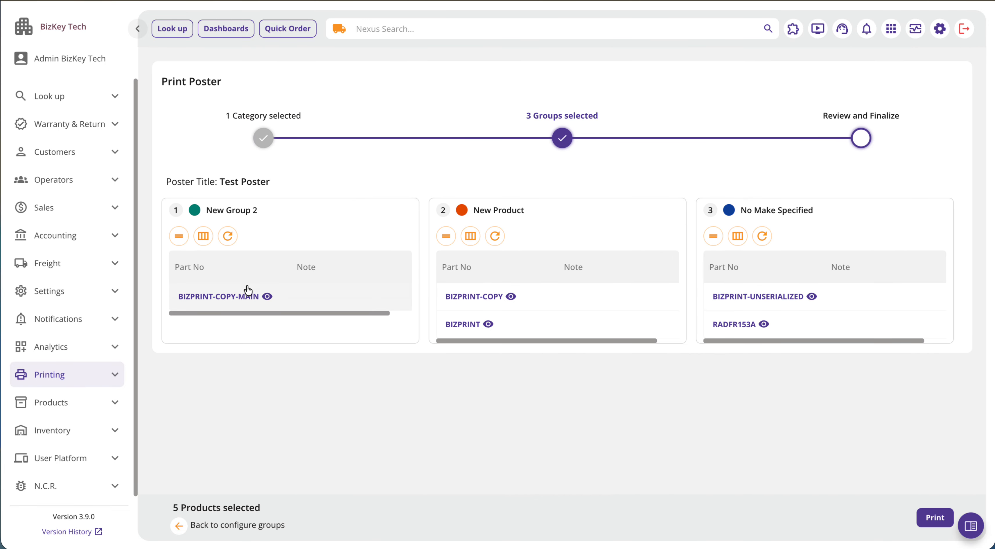
View the print templates available for the poster and close the list without printing.
click(935, 518)
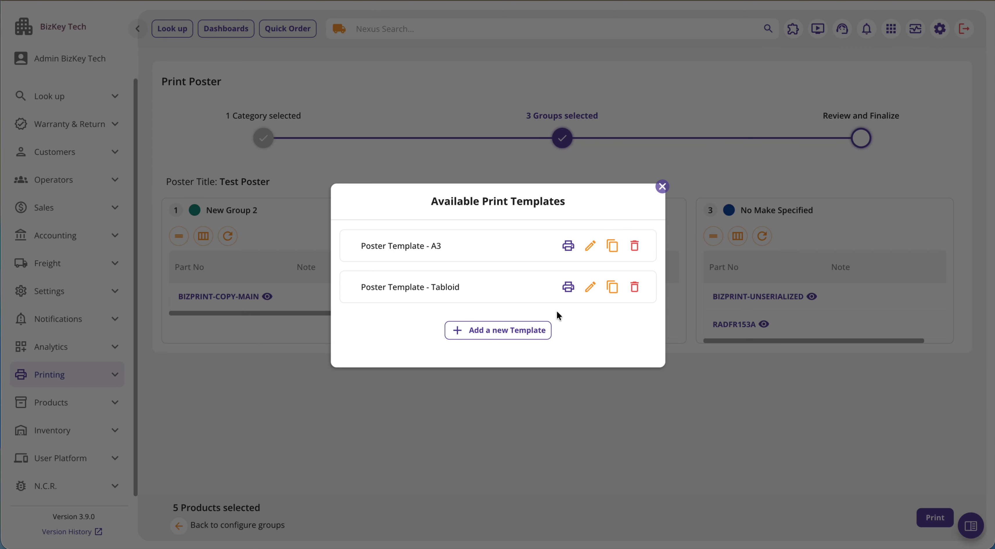
click(662, 187)
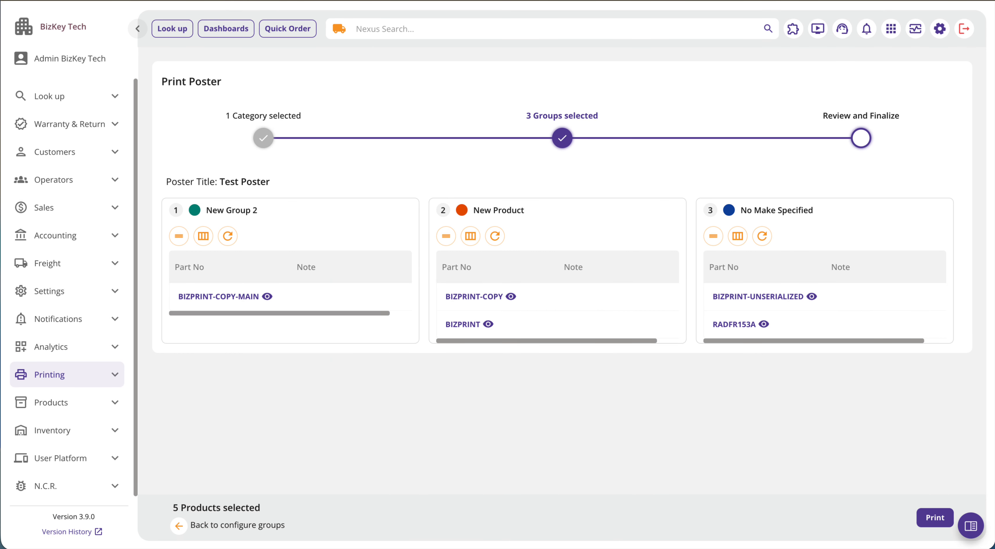
Switch to the BIZPRINT-COPY product's vendor records and look over its sections and the Products navigation entries.
mouse_move(225, 514)
click(232, 1)
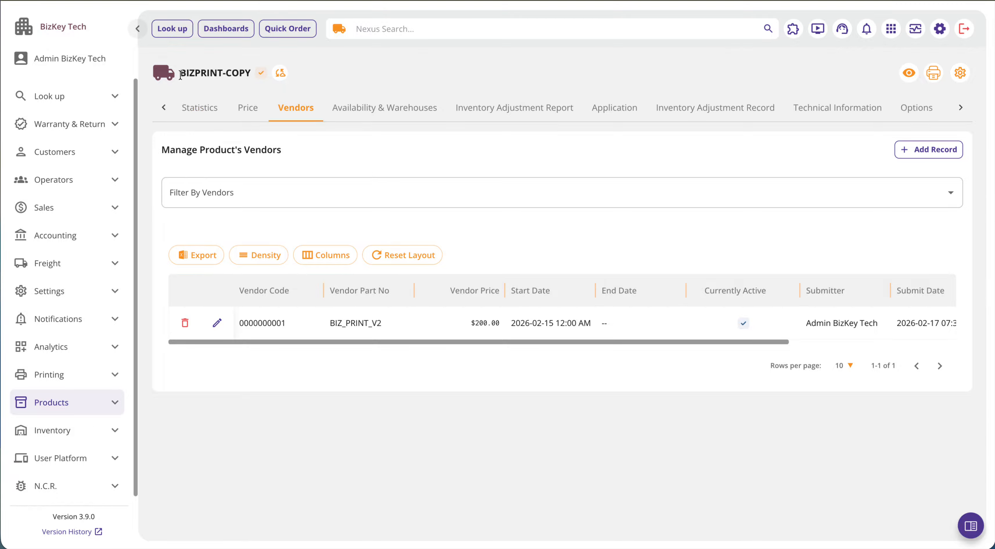
drag(180, 74, 245, 73)
click(387, 58)
scroll(359, 99, left, 3)
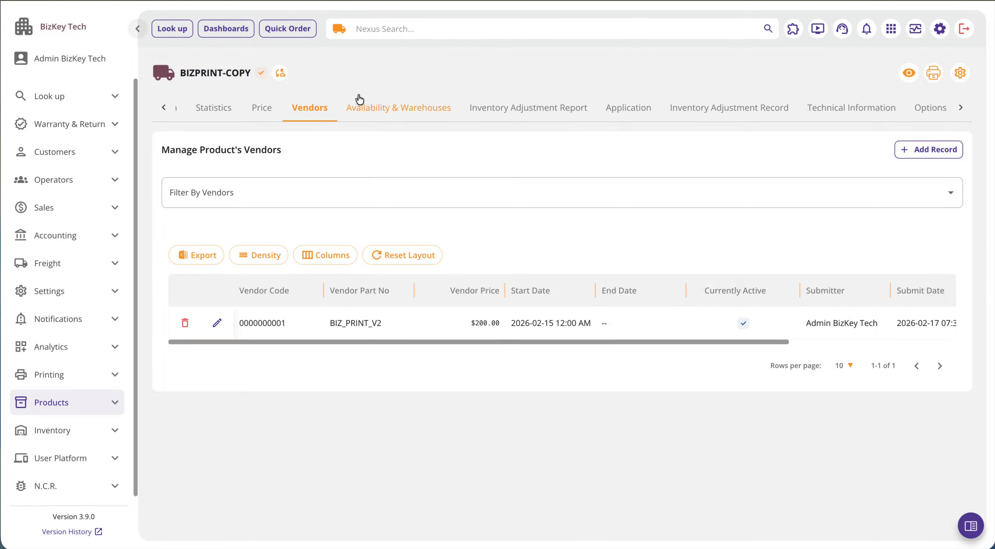
click(57, 406)
scroll(64, 407, down, 2)
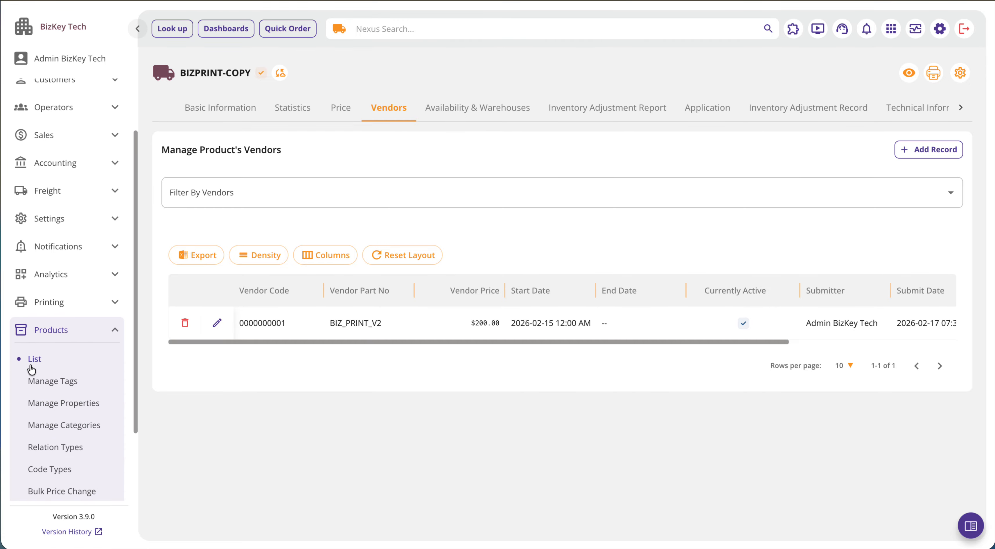
scroll(50, 367, up, 2)
scroll(49, 367, down, 3)
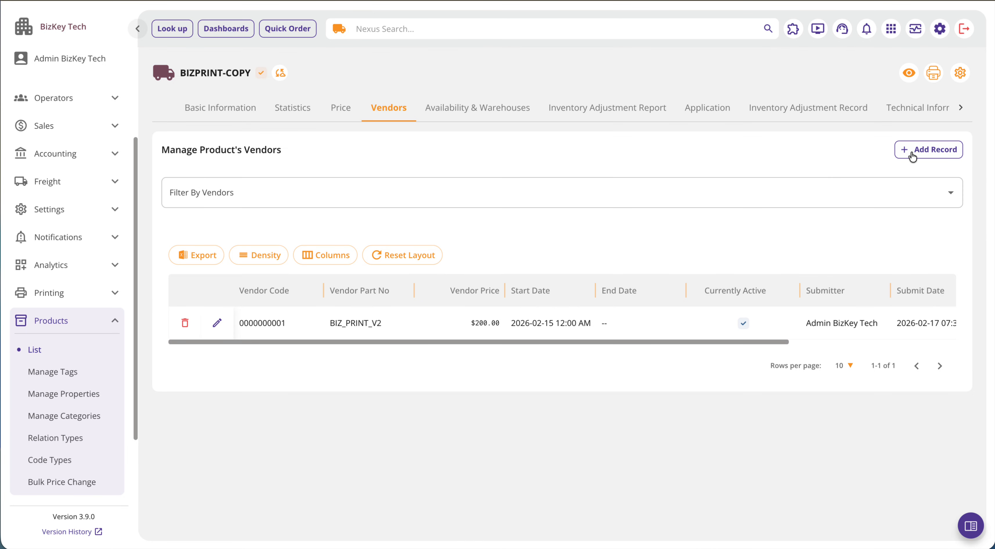
Start a new vendor record for the listed vendor with vendor part number BIZ_PRINT_v2 and vendor price 100.
click(923, 154)
click(455, 240)
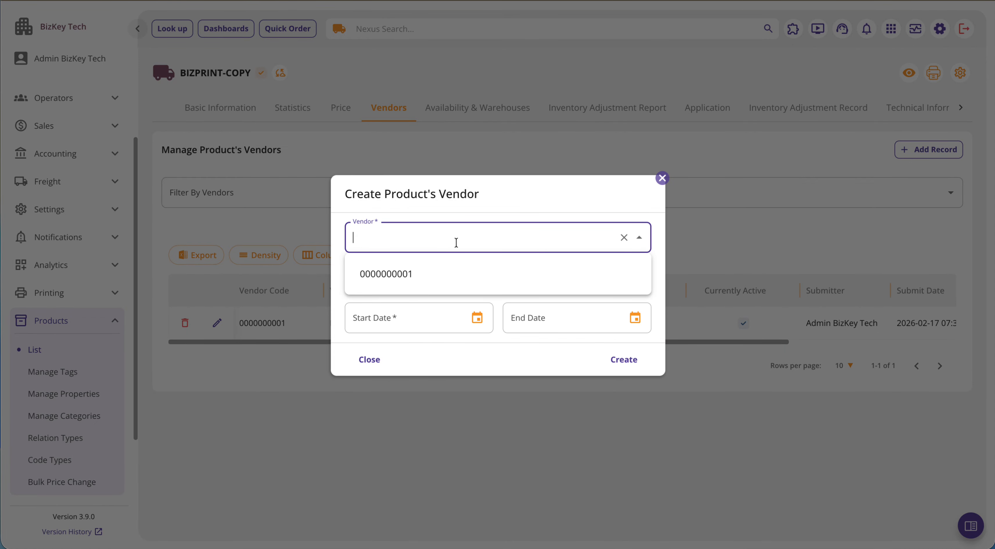
click(443, 282)
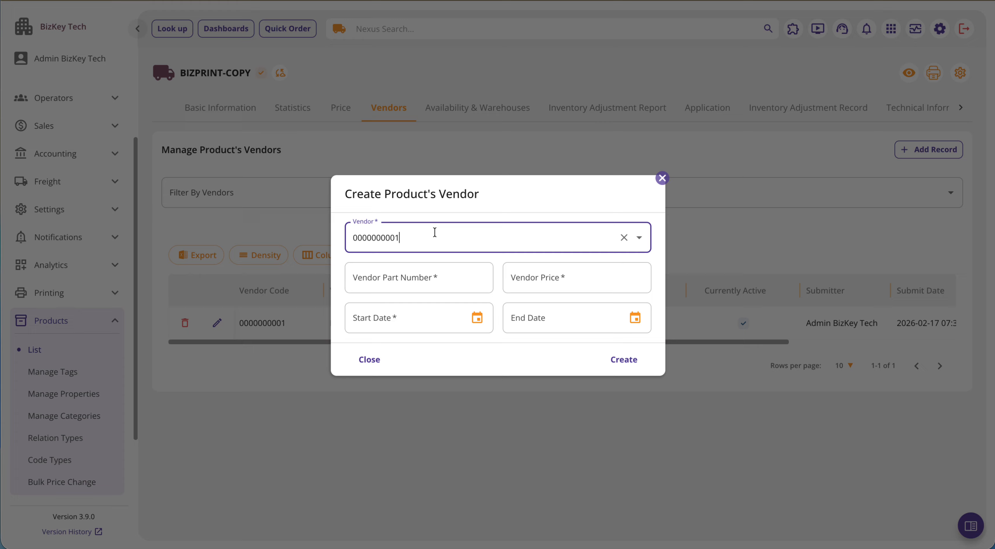
click(420, 283)
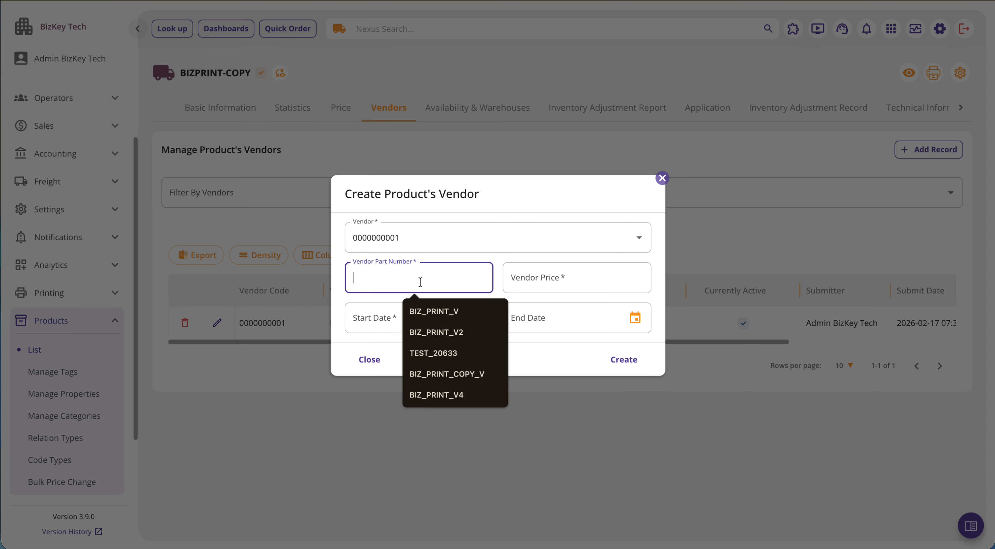
text(BIZ)
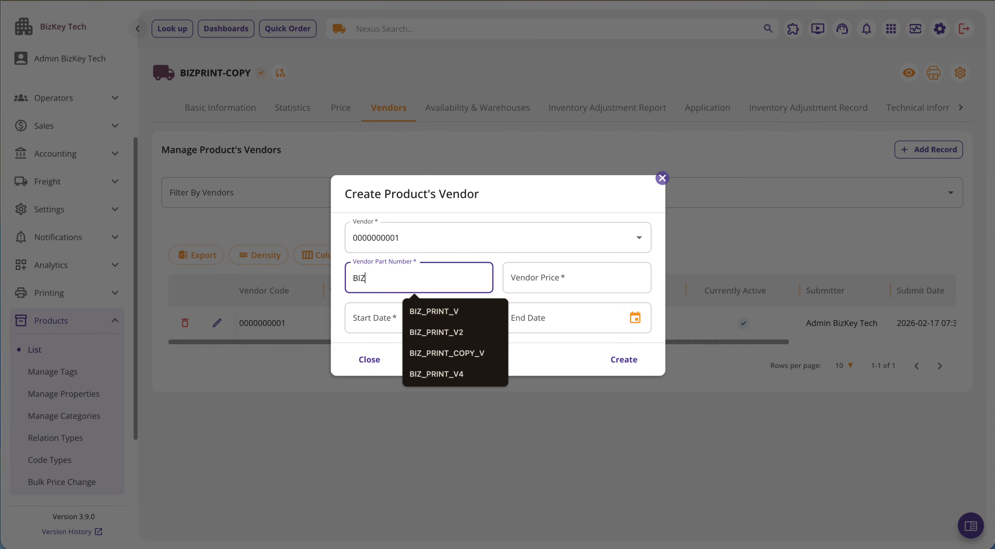
text(_PRINT_v2)
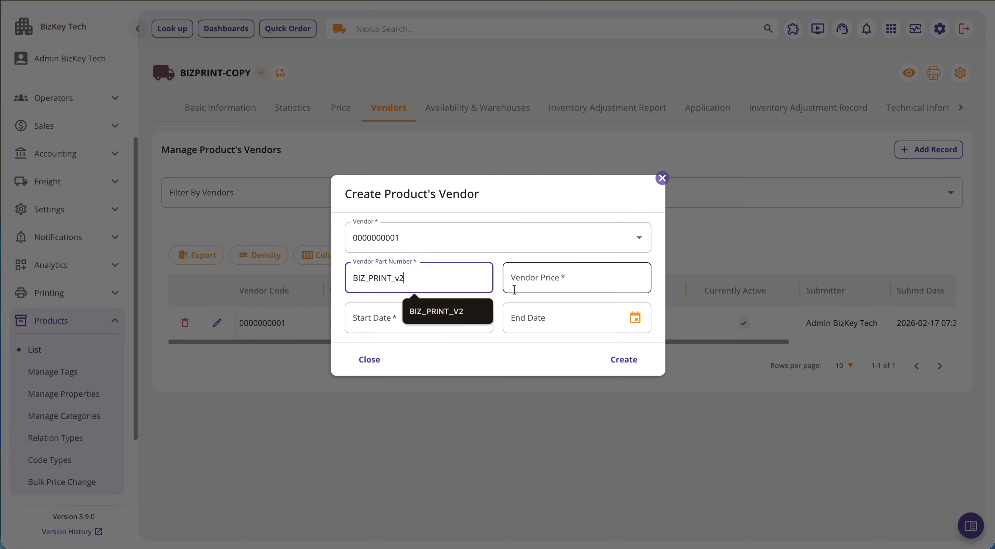
click(555, 278)
text(100)
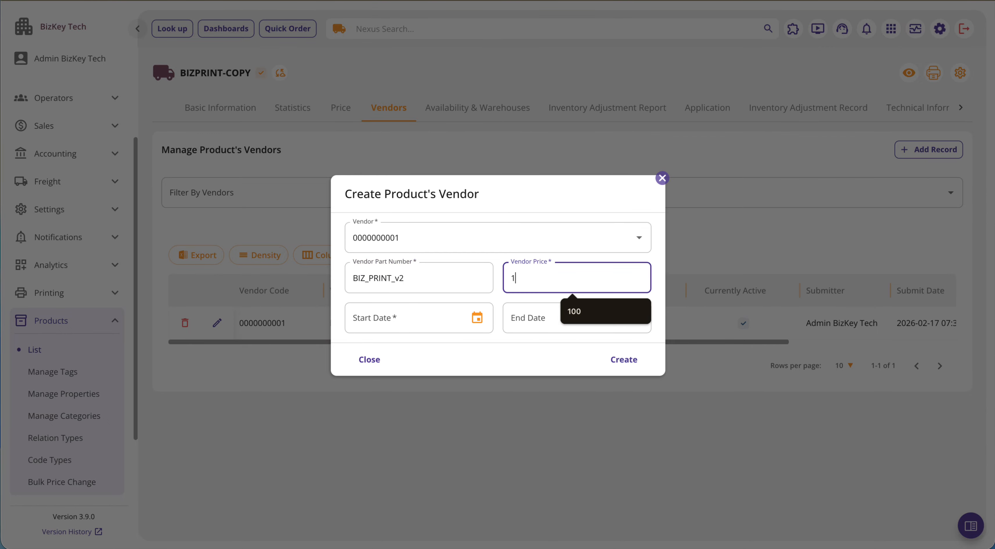
click(531, 355)
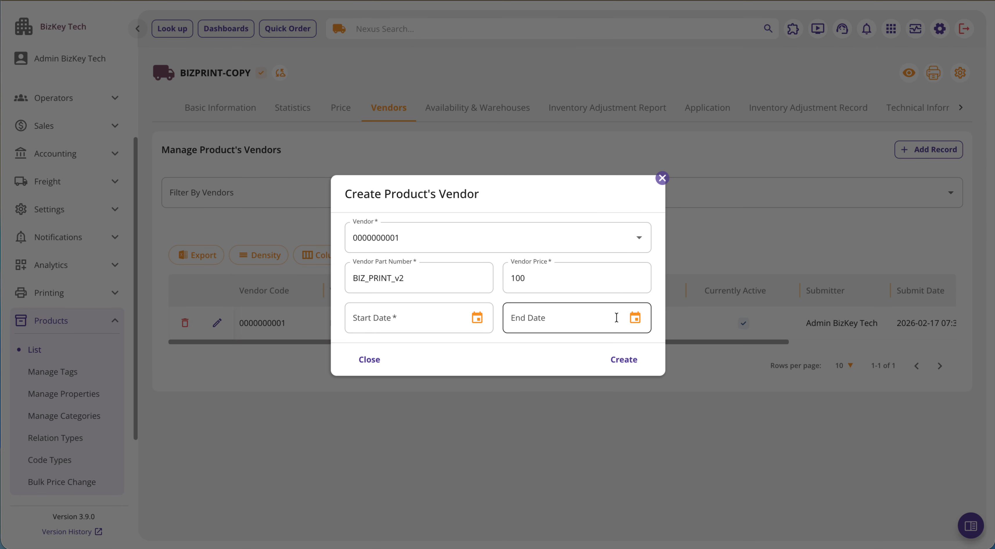
click(482, 323)
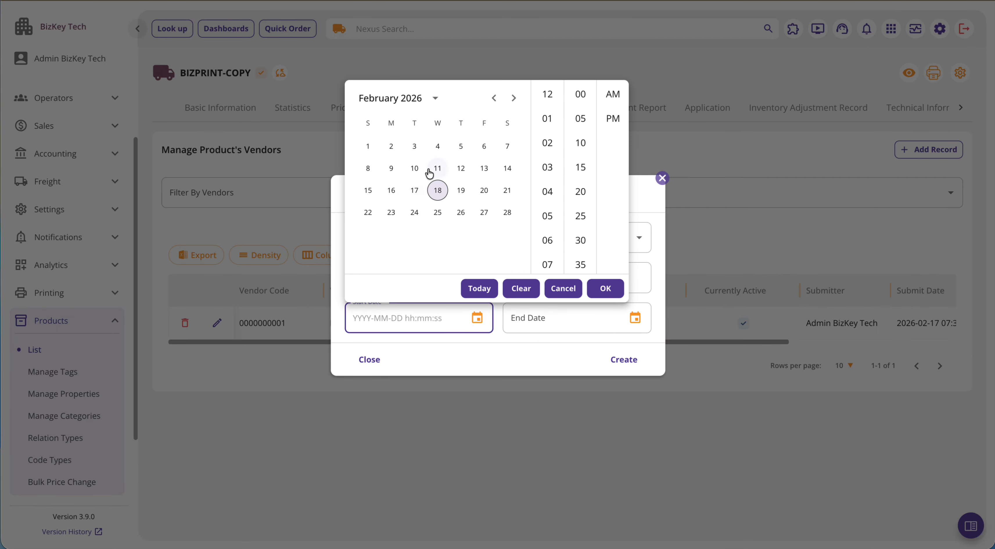
click(390, 168)
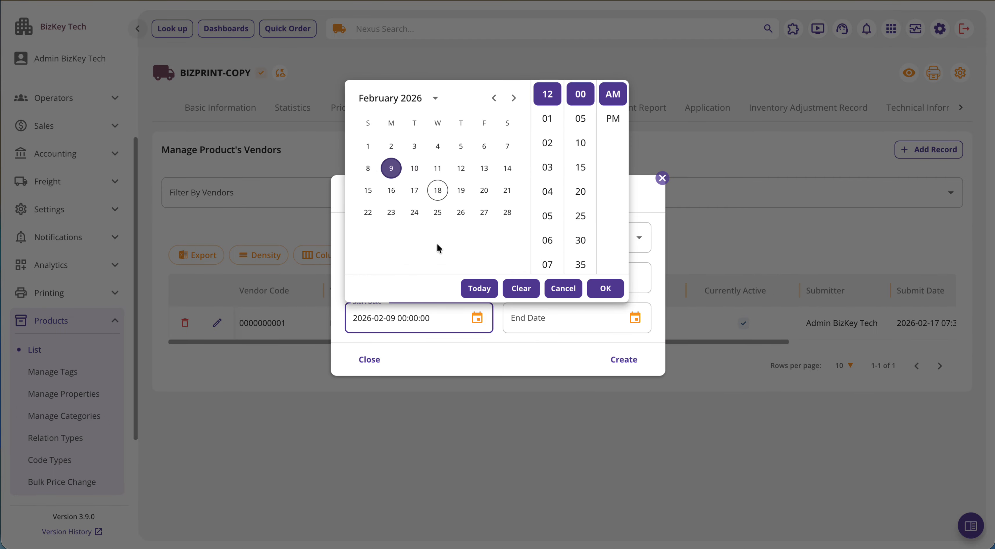
click(481, 349)
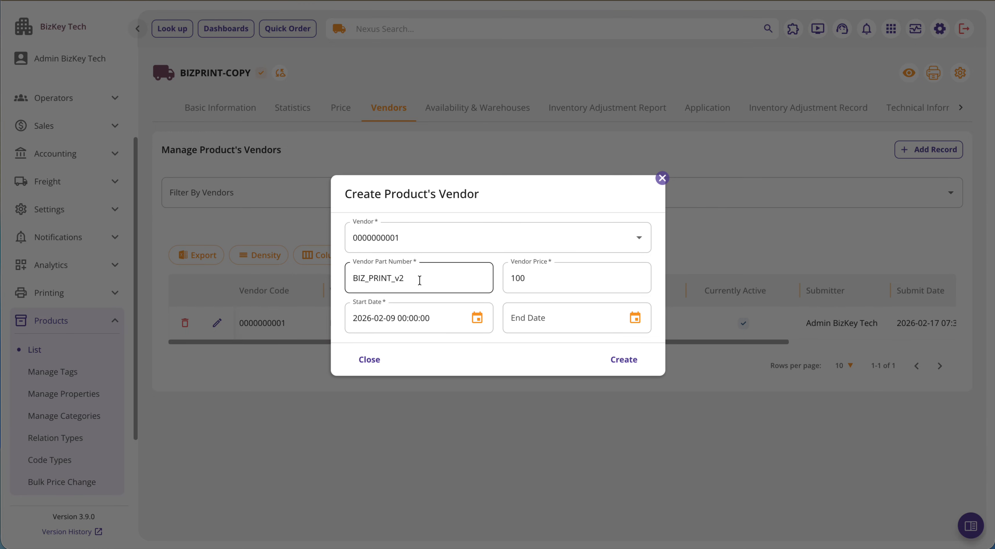
click(508, 279)
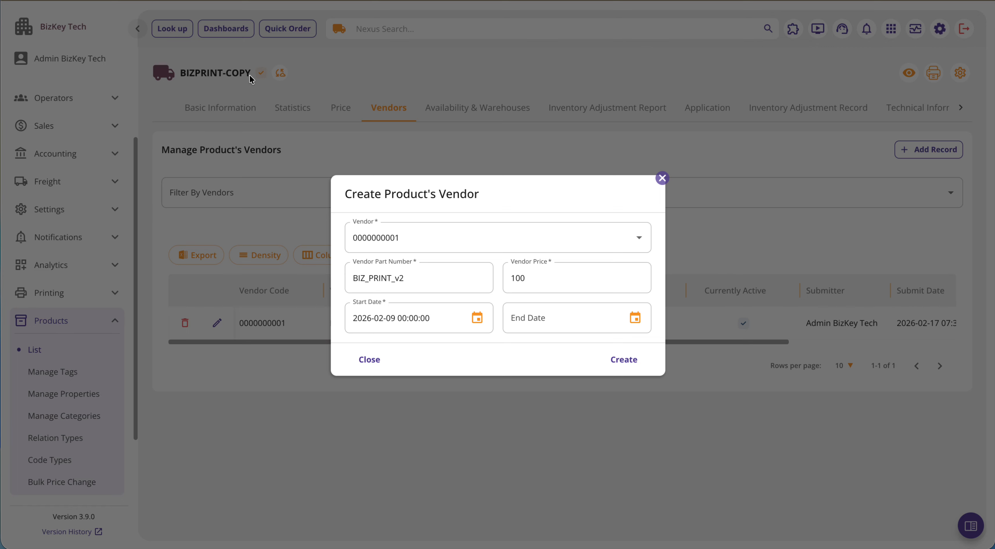
click(644, 369)
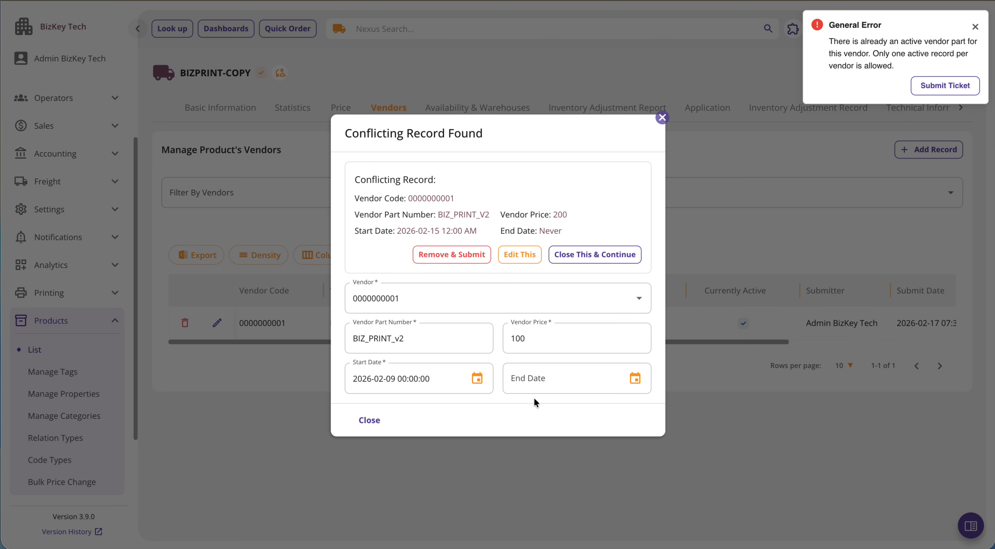
Dismiss the error notice and examine the conflicting vendor record's details, especially its start date.
click(974, 27)
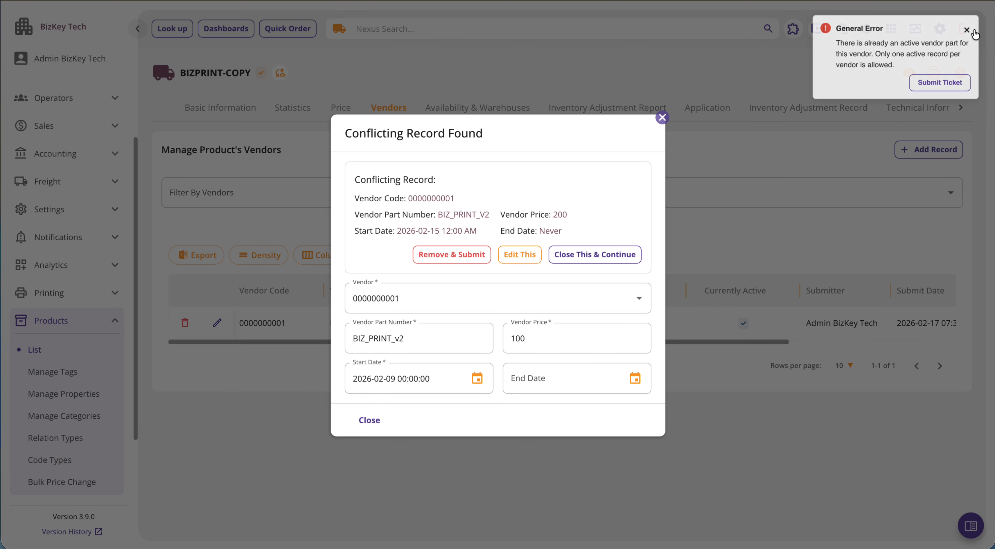
drag(353, 180, 474, 182)
click(474, 182)
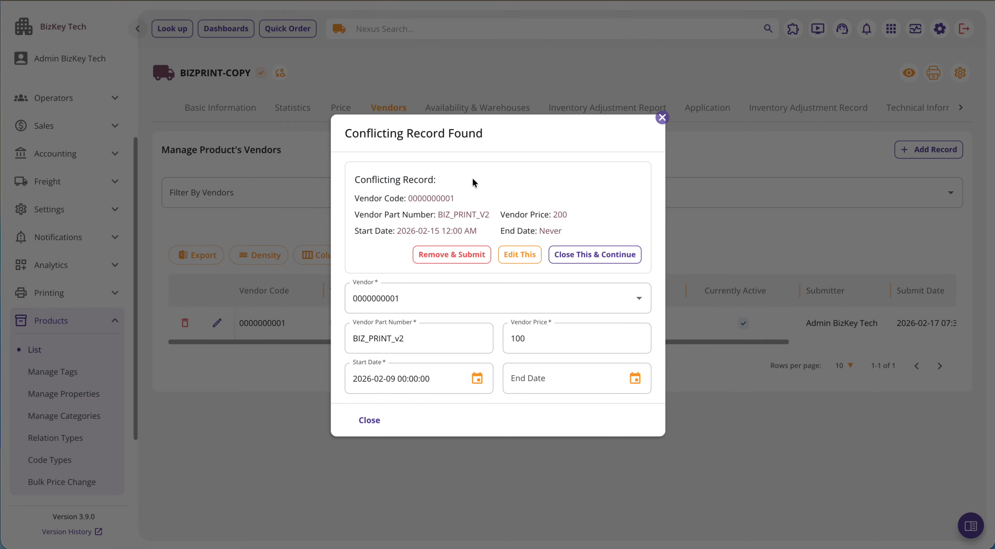
drag(413, 133, 386, 133)
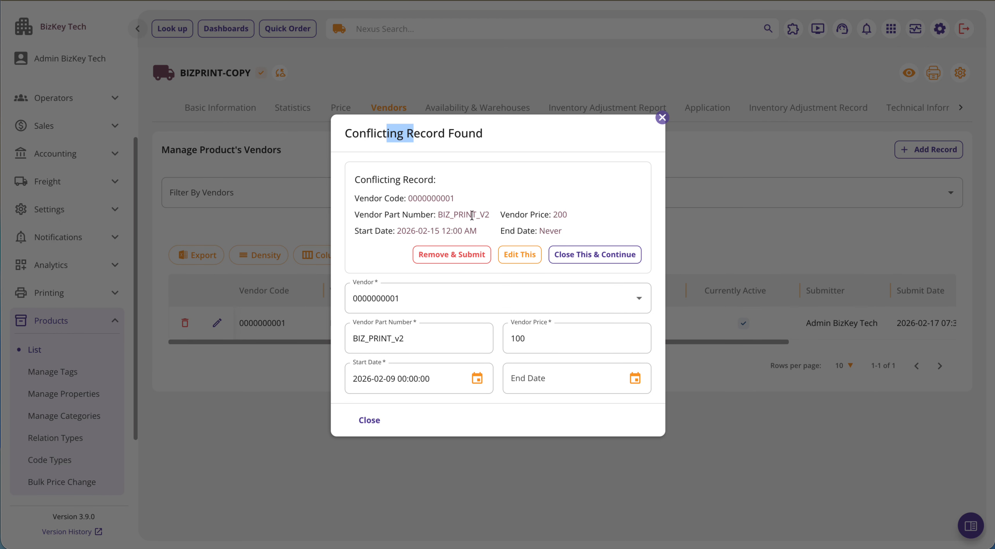
click(440, 181)
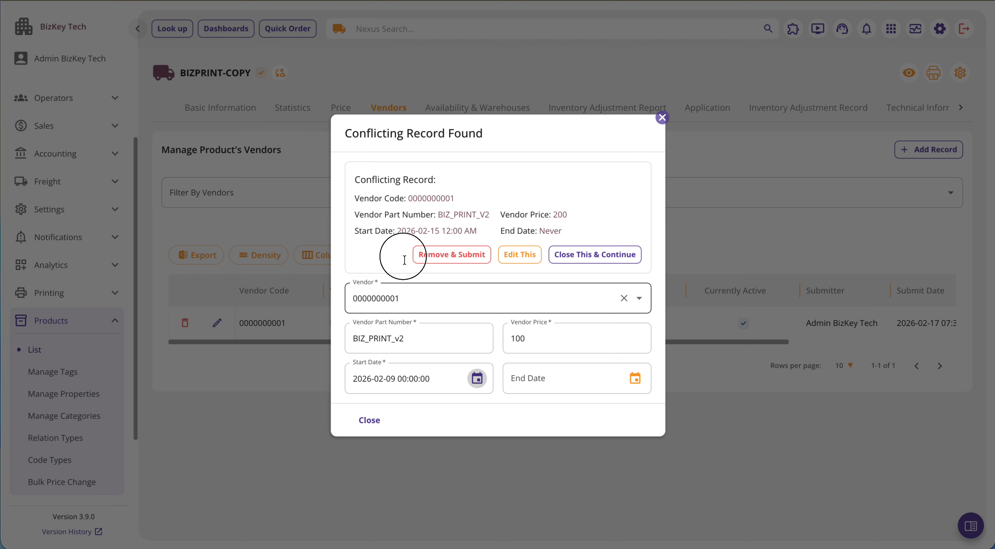
drag(398, 231, 484, 231)
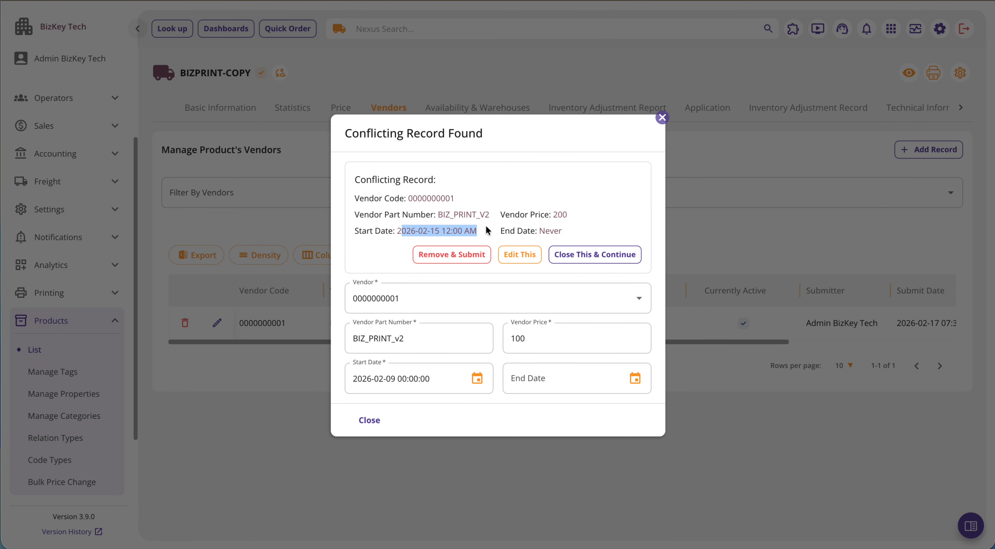
click(487, 231)
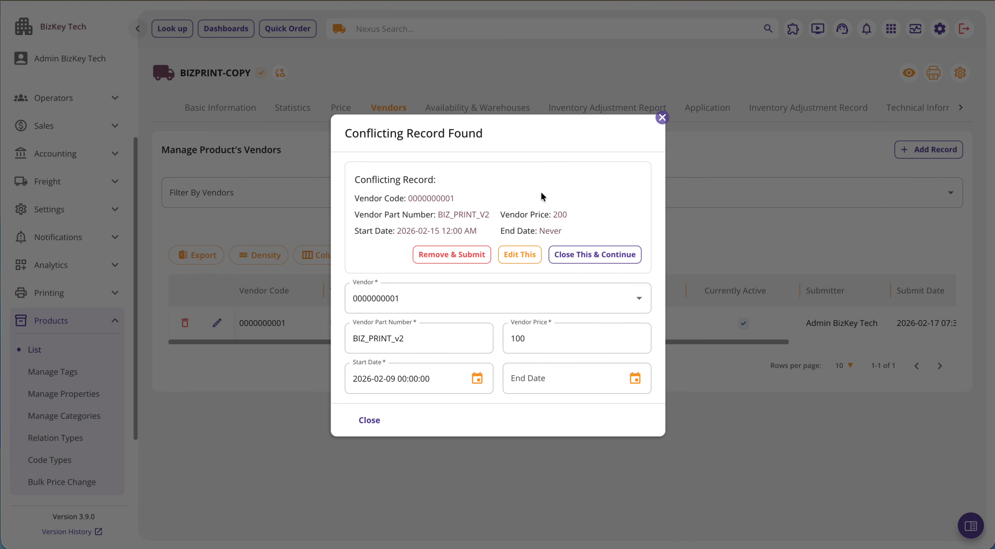
Set the new record's start date to 2026-02-17, close the conflicting record to continue, and create the vendor record.
click(477, 378)
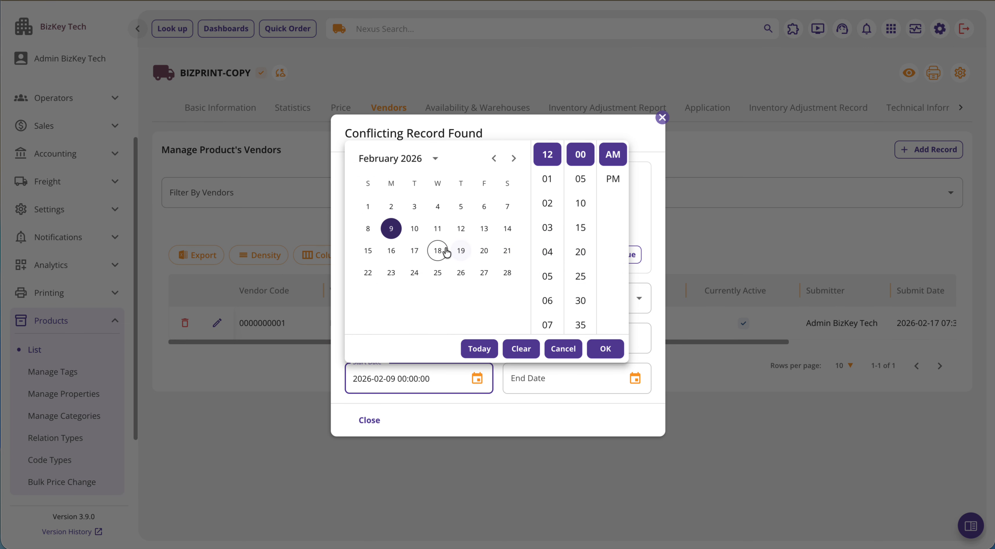
click(414, 250)
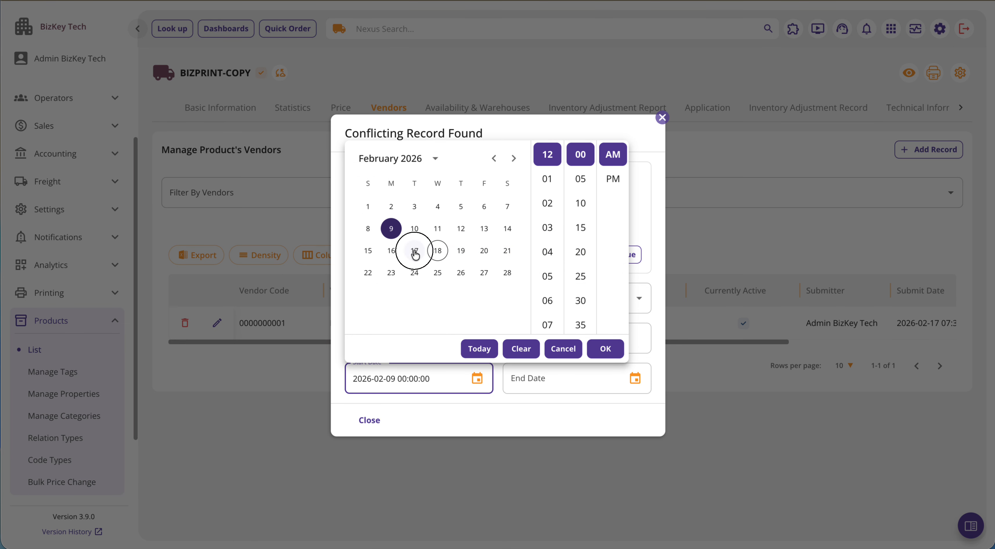
click(600, 349)
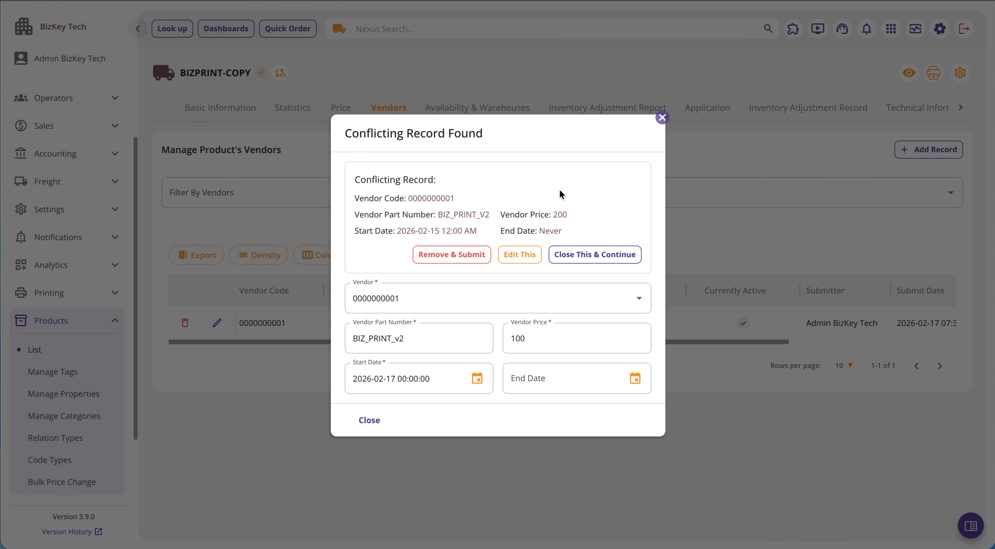
click(577, 258)
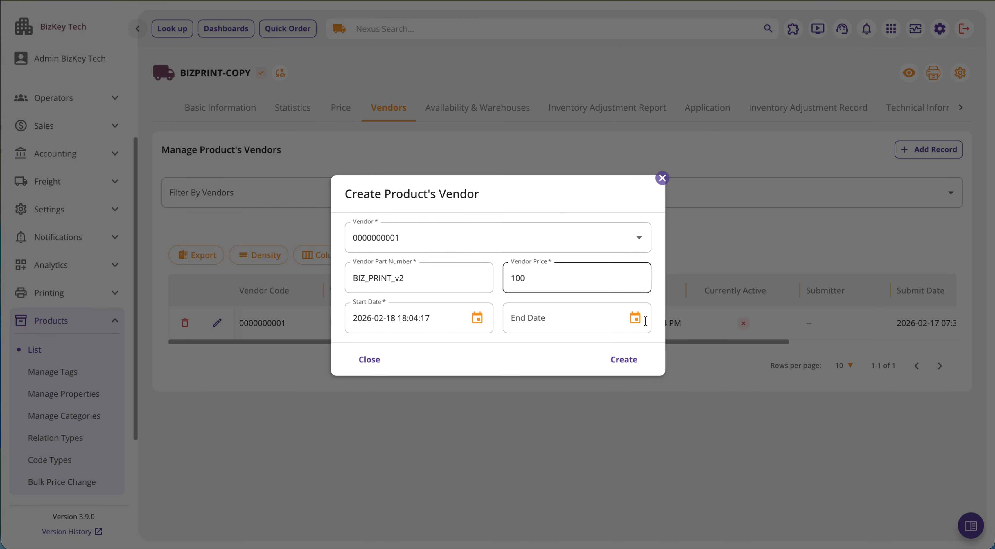
click(638, 371)
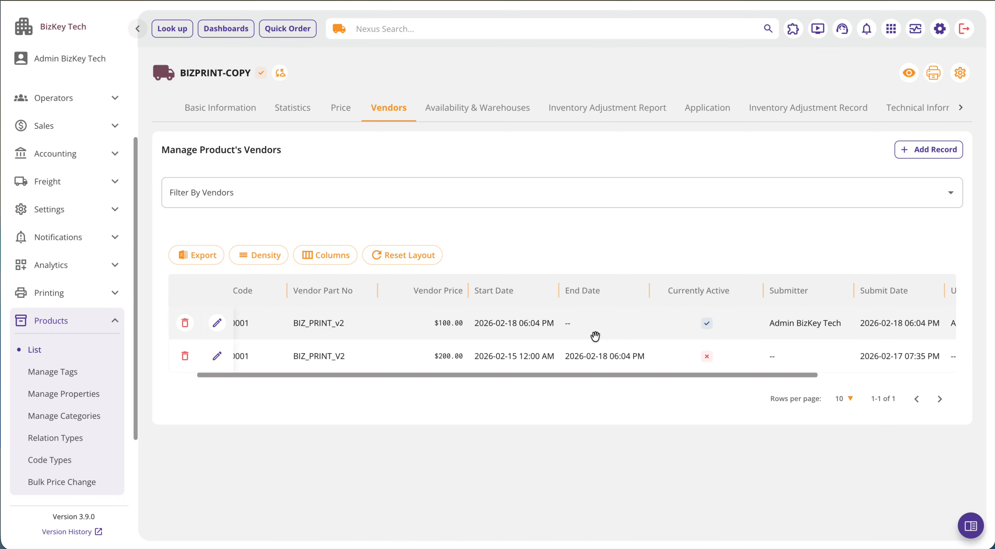
Review the vendor records' dates and active status, and view the BIZ_PRINT_v2 record's edit form without changing it.
scroll(638, 331, right, 3)
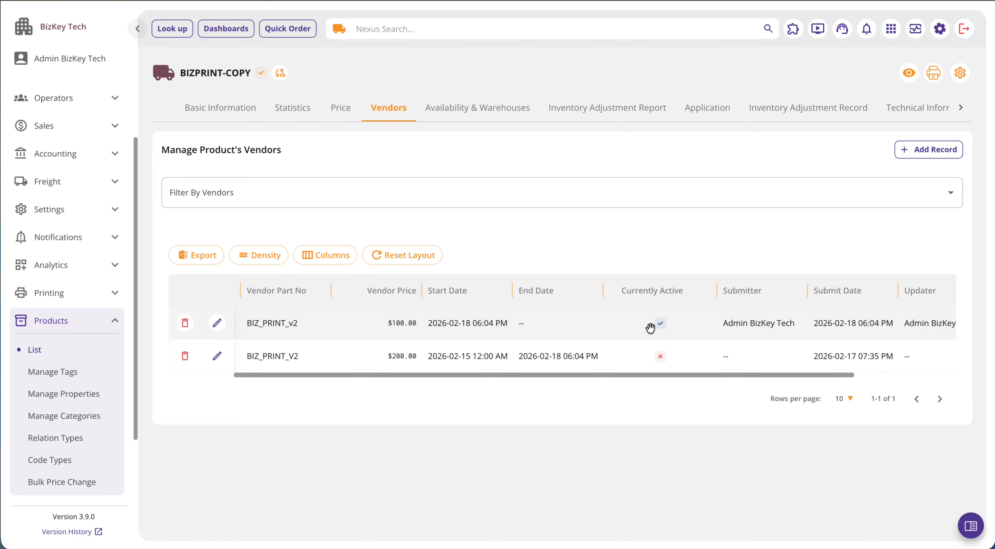
scroll(644, 349, left, 3)
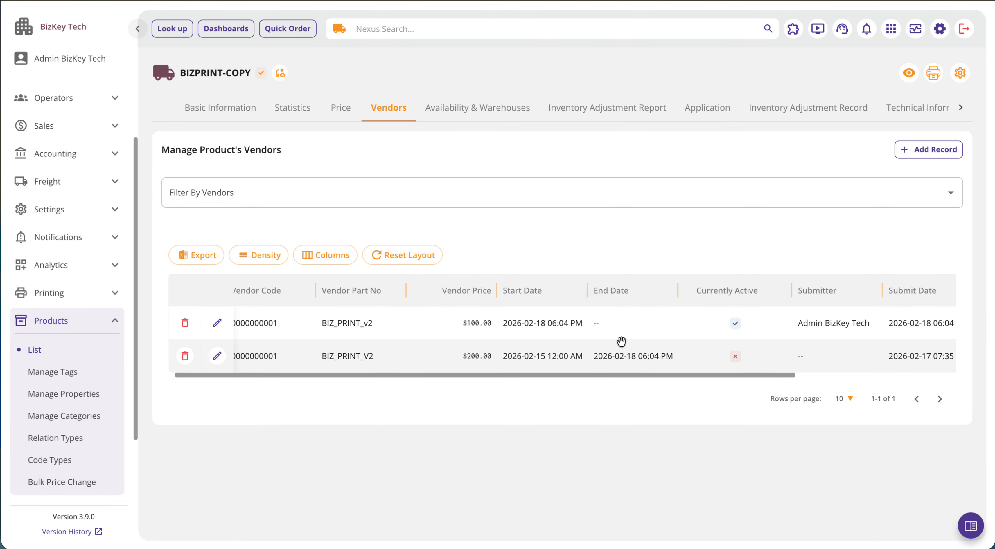
click(217, 323)
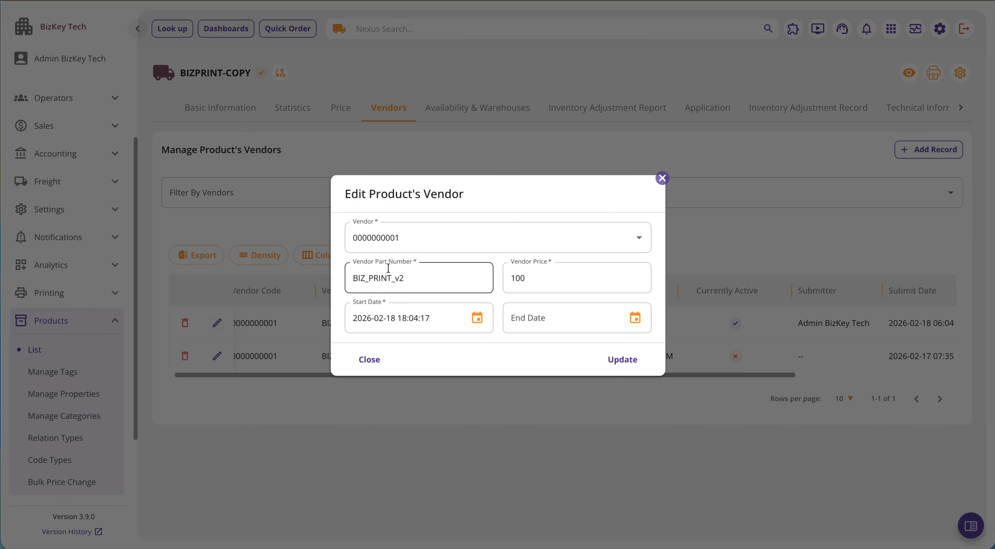
click(662, 180)
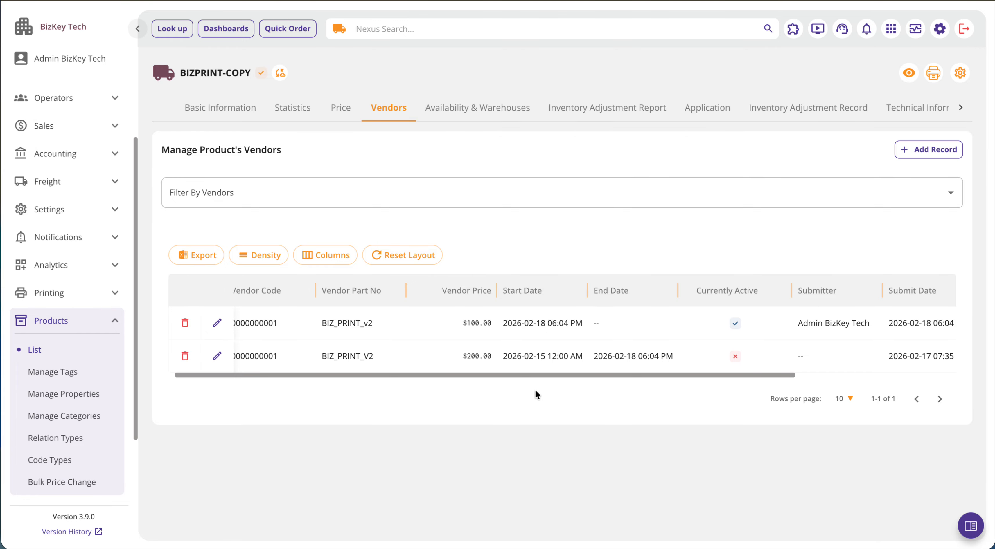
Try to add a new dimension entry for the listed vendor in the product's dimensions.
scroll(548, 116, right, 3)
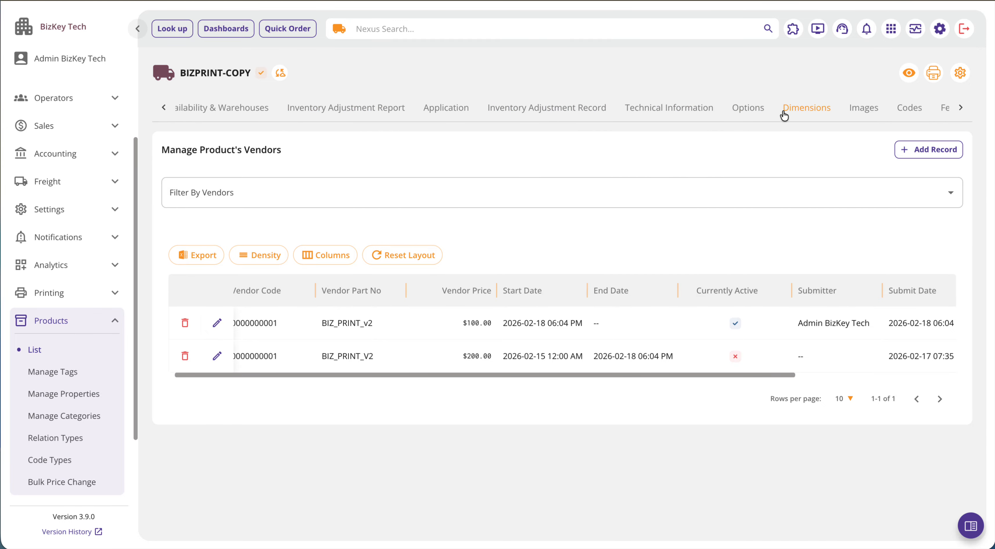
click(783, 114)
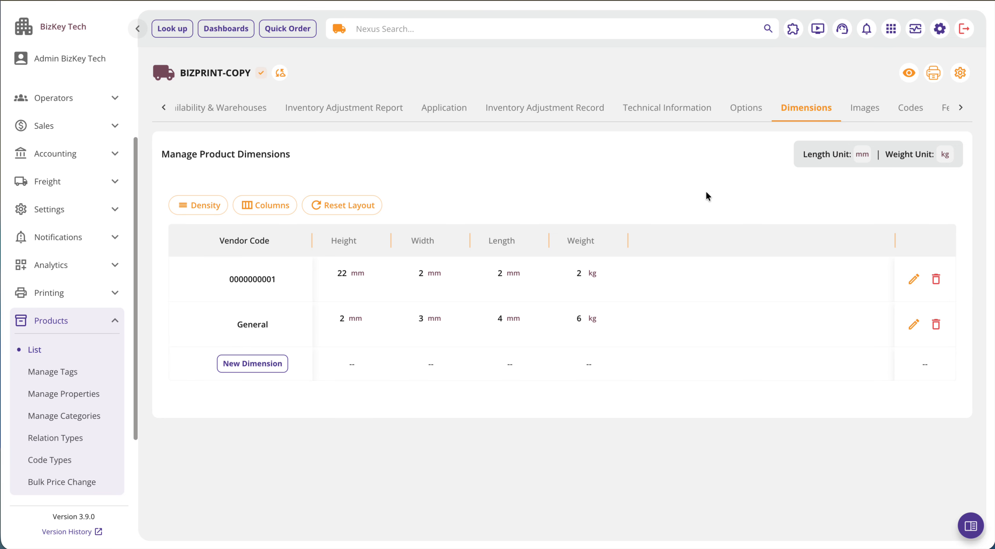
click(276, 367)
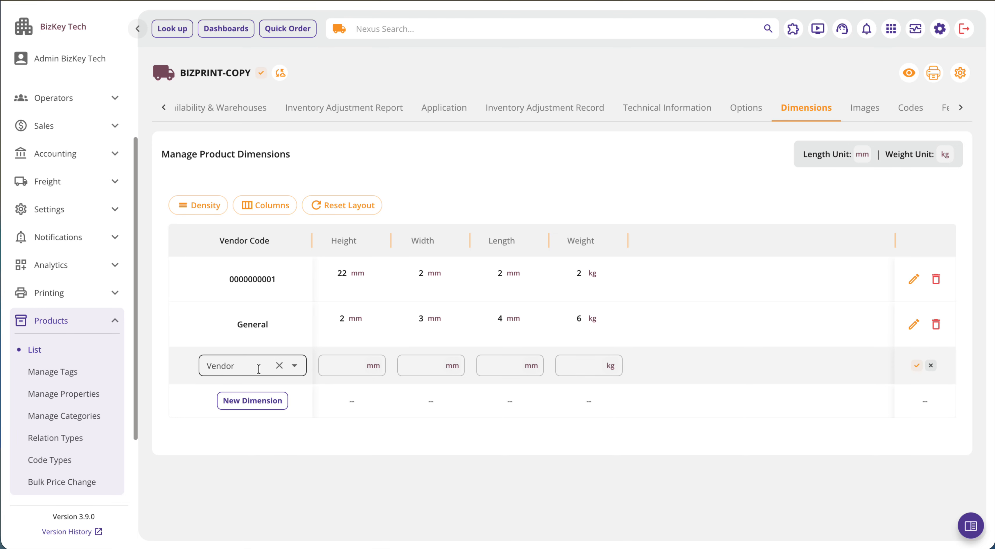
click(257, 367)
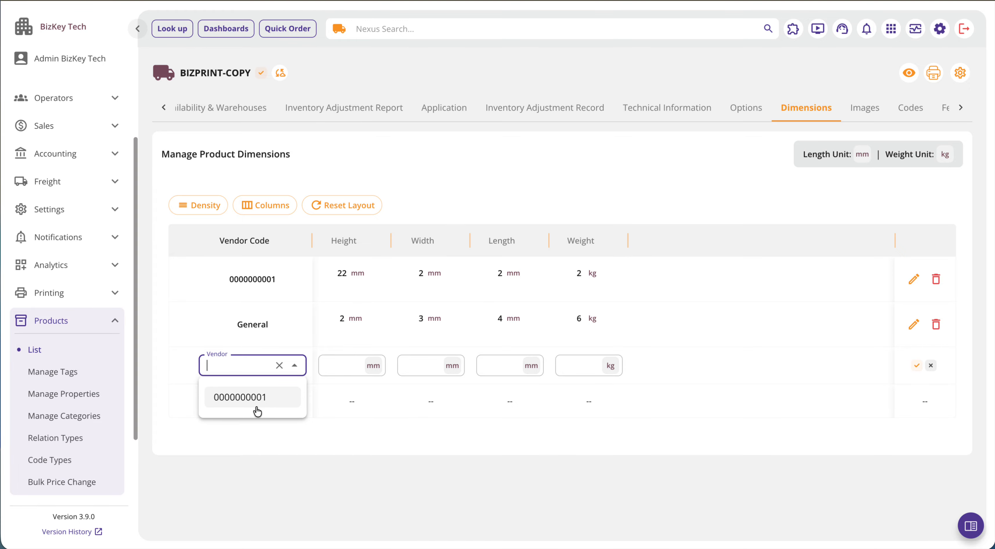
click(257, 411)
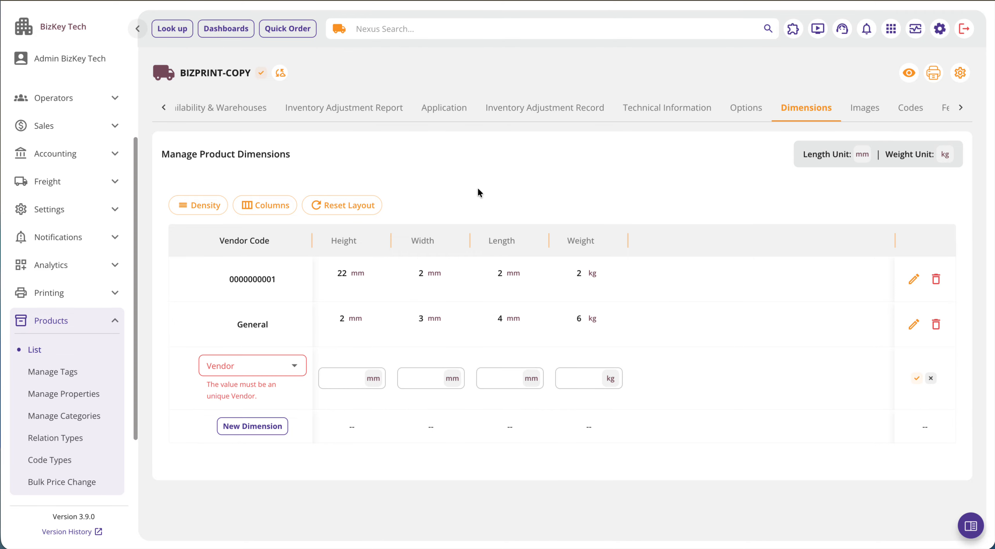
Upload the CSV file for the Products' Vendors dataset in the data import and proceed to column mapping.
scroll(398, 111, left, 1)
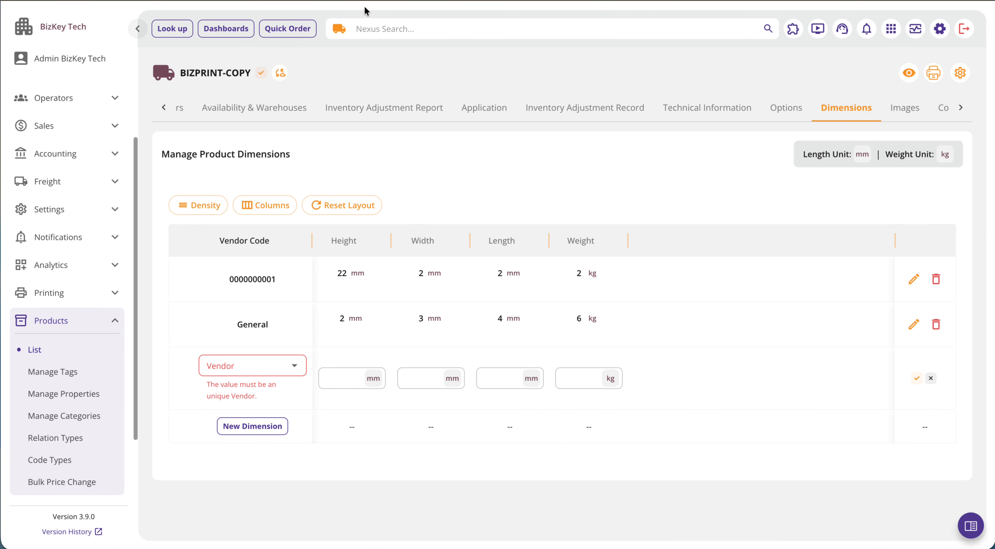
scroll(367, 106, left, 3)
click(320, 110)
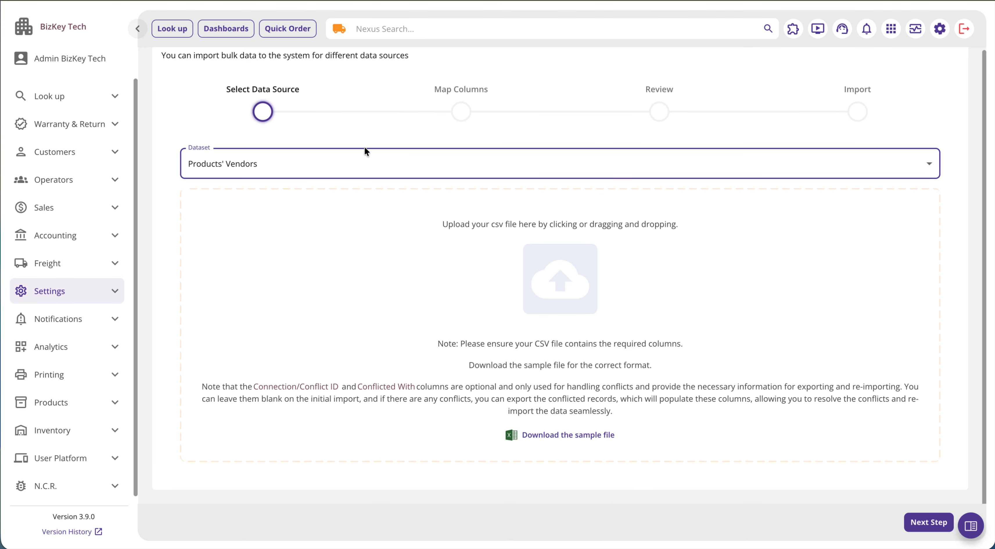
click(364, 149)
click(279, 427)
drag(637, 3, 557, 275)
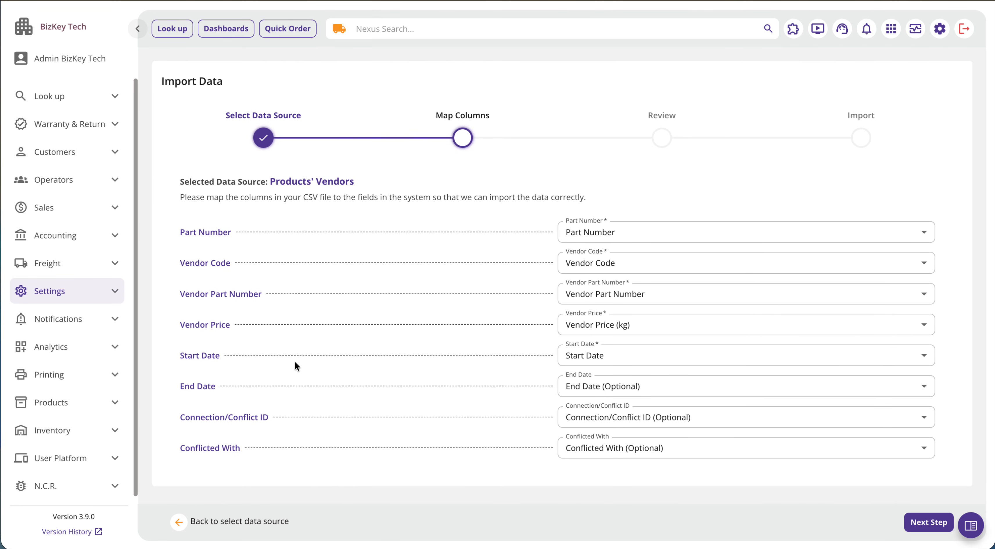
Check the Connection/Conflict ID and Conflicted With mappings, keep all column mappings, and run the Products' Vendors import.
click(178, 417)
drag(177, 417, 282, 416)
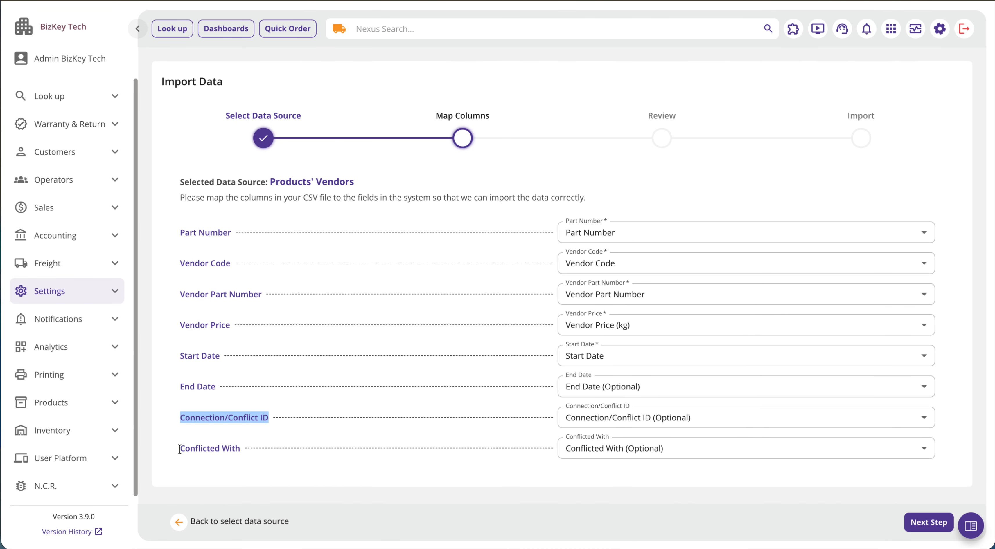
drag(179, 449, 233, 450)
double_click(205, 420)
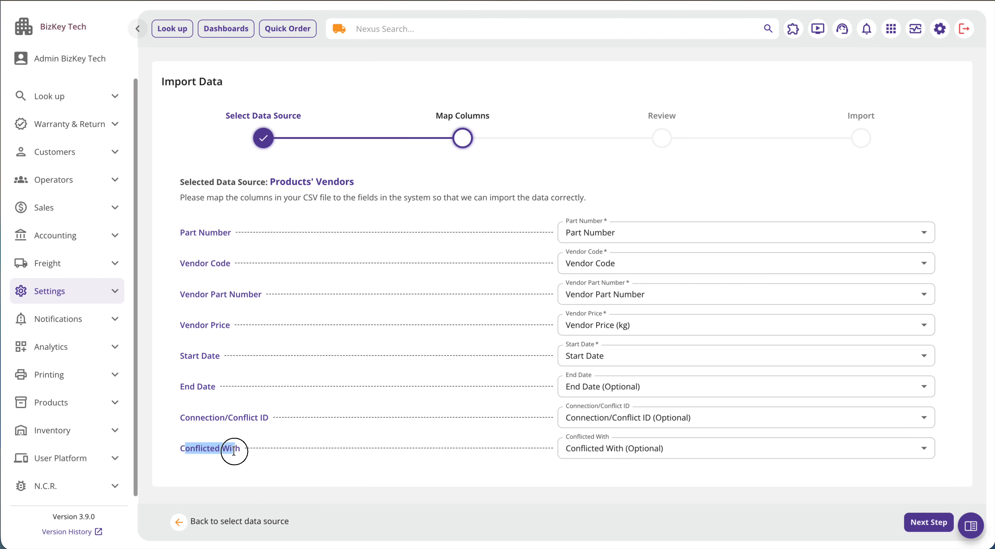
click(234, 451)
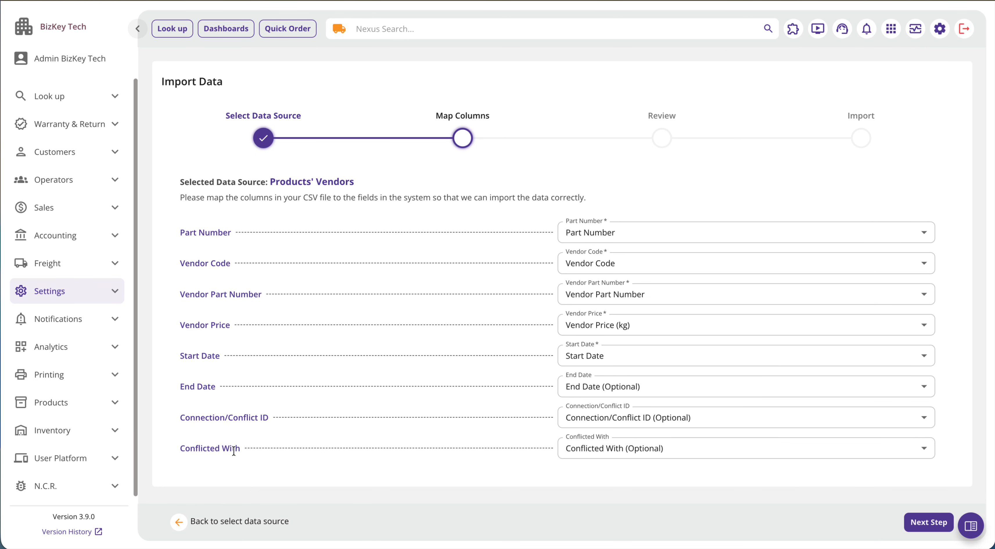
click(927, 525)
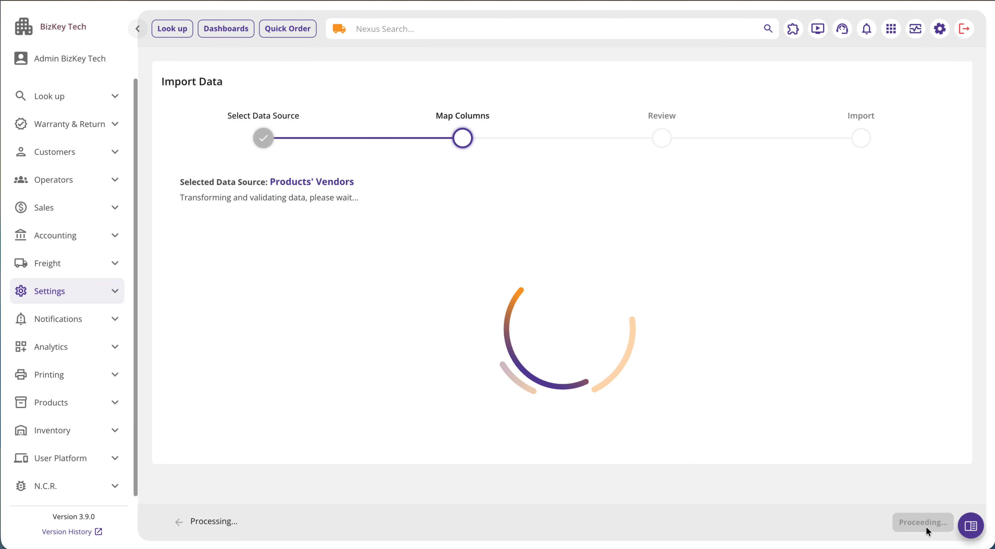
click(927, 532)
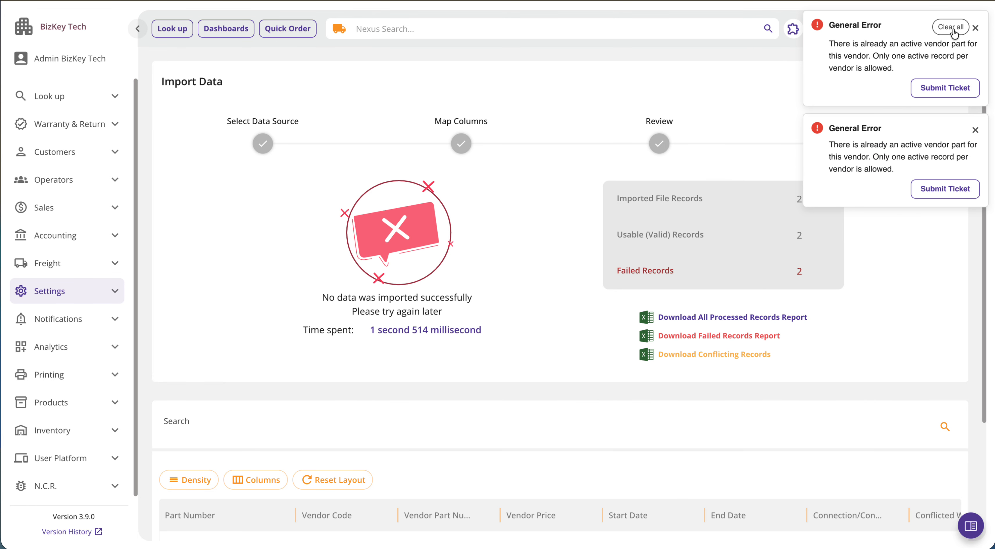
Clear the error notifications and examine the status and error description of each failed import record.
click(943, 30)
scroll(873, 252, down, 2)
scroll(874, 251, down, 2)
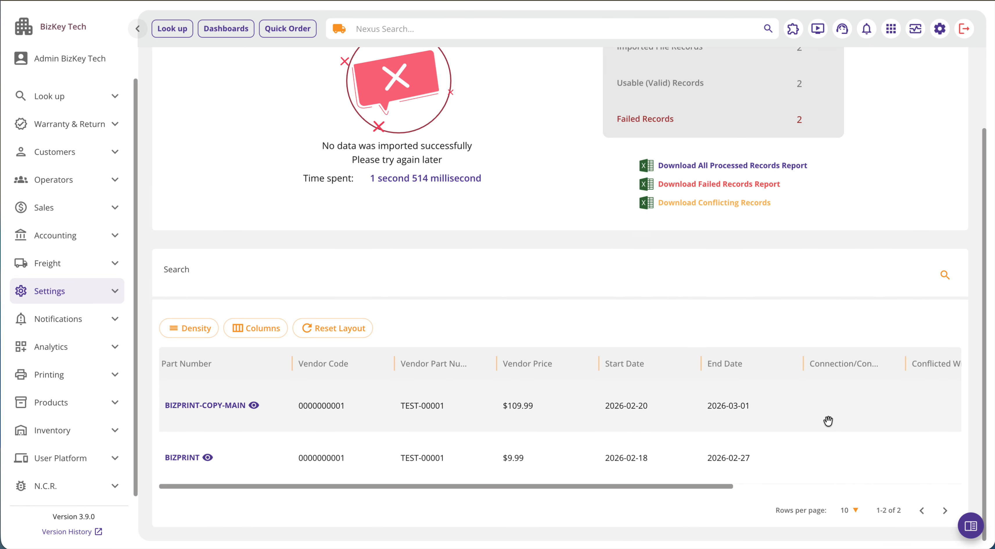
scroll(826, 417, right, 5)
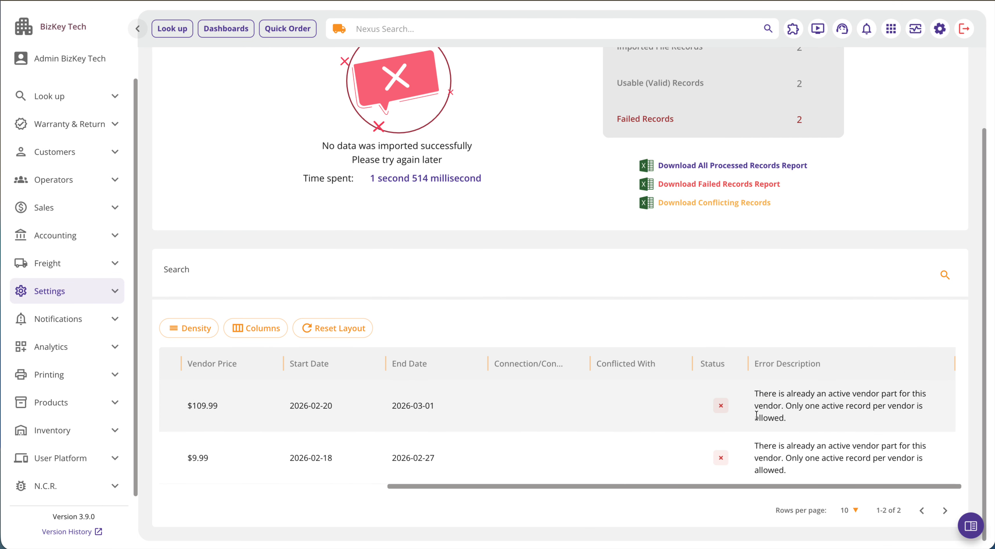
drag(753, 392, 801, 414)
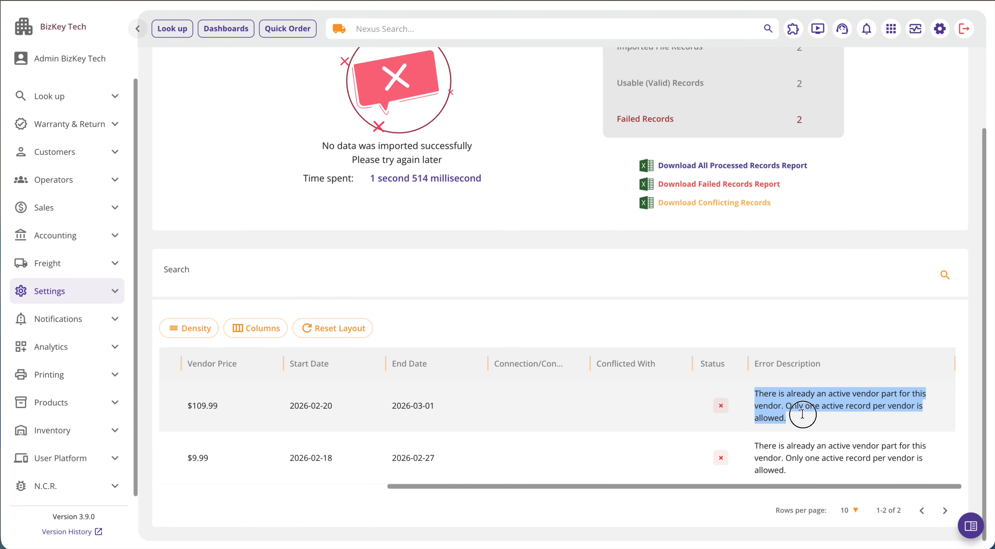
click(803, 416)
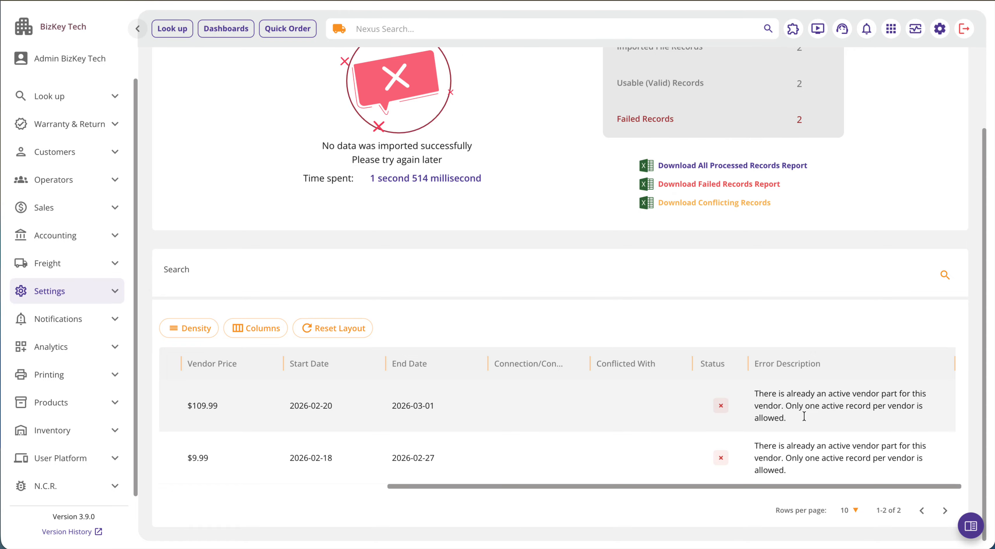
Download the conflicting records report from the import results and review the failed rows' details again.
scroll(804, 416, up, 3)
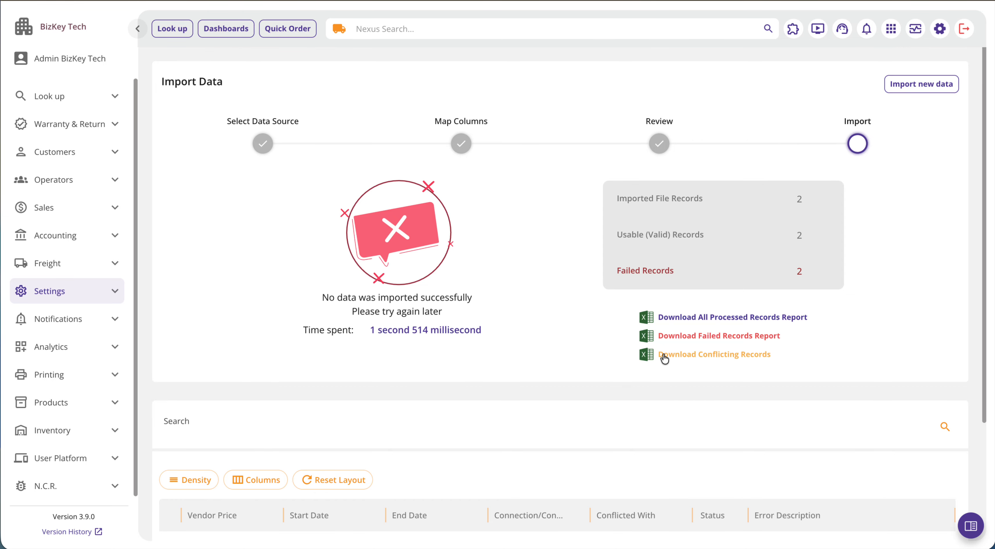
click(678, 357)
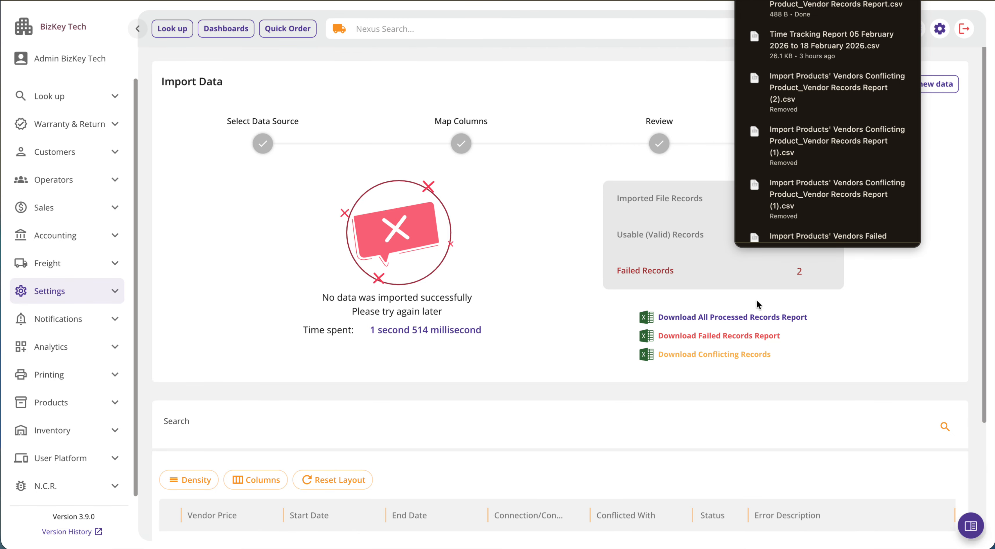
click(572, 216)
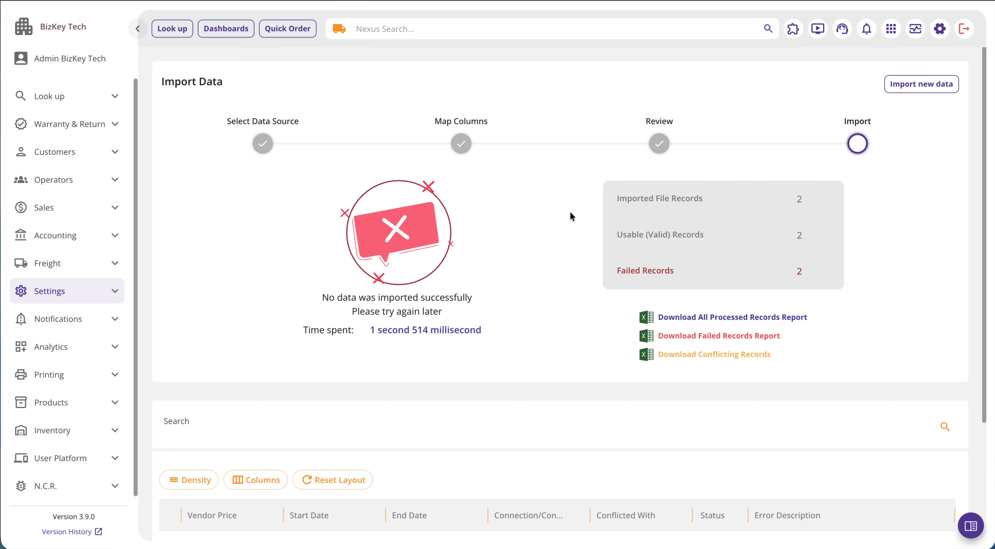
scroll(572, 216, down, 4)
scroll(522, 437, left, 2)
scroll(521, 441, right, 2)
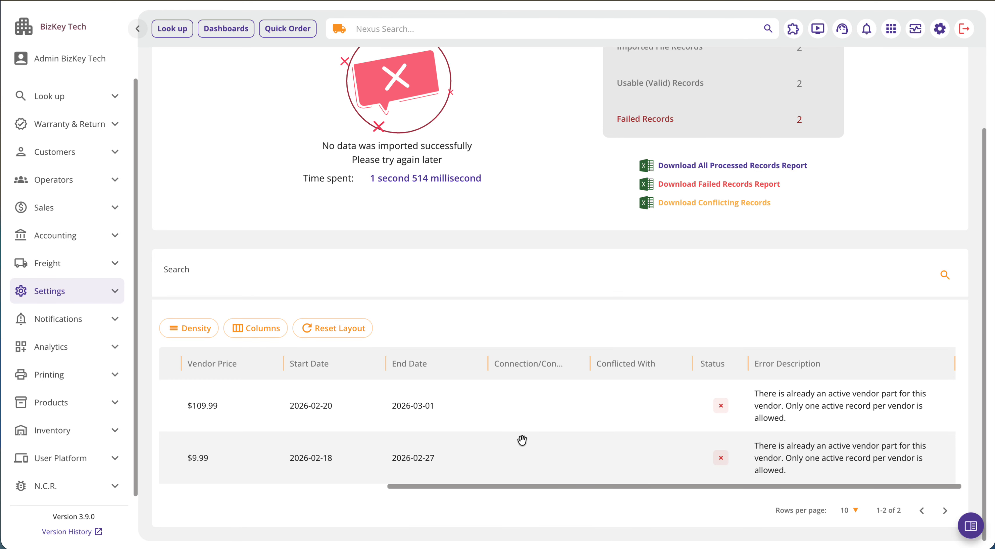
Start a new data import and choose Products' Vendors as the dataset.
scroll(522, 440, up, 4)
click(911, 83)
click(465, 219)
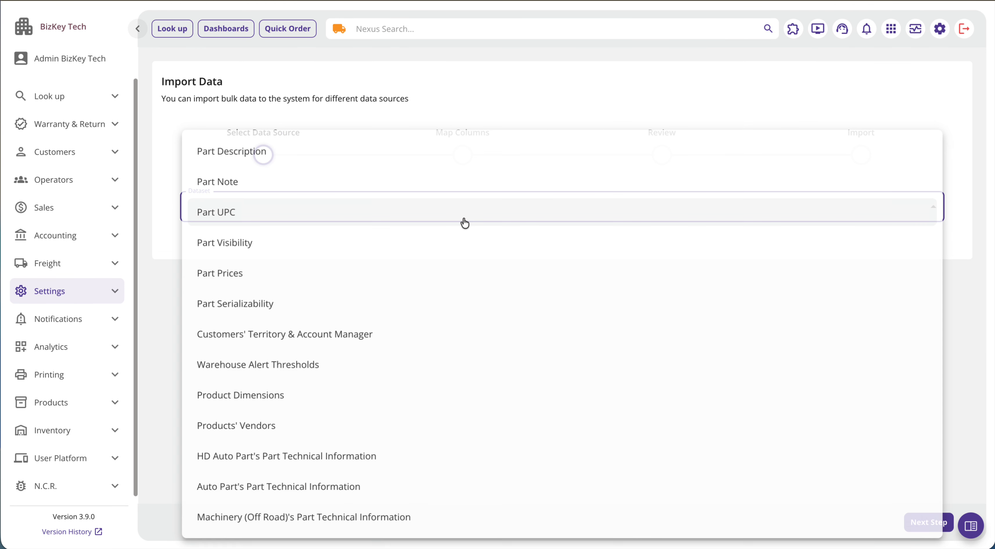
click(380, 422)
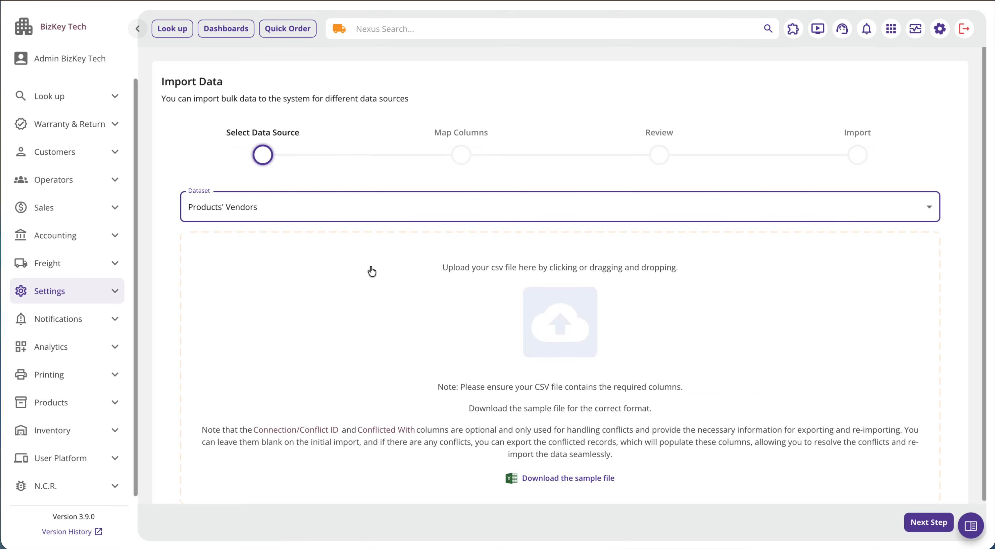
Open the downloaded file Import Products' Vendors Conflicting Product_Vendor Records Report.csv in the spreadsheet application.
mouse_move(812, 548)
mouse_move(696, 547)
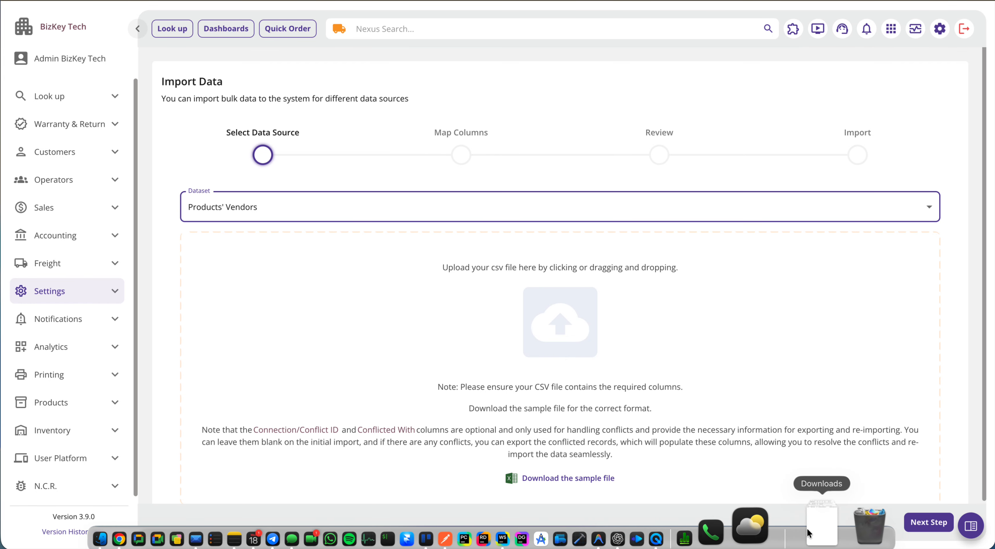
click(810, 529)
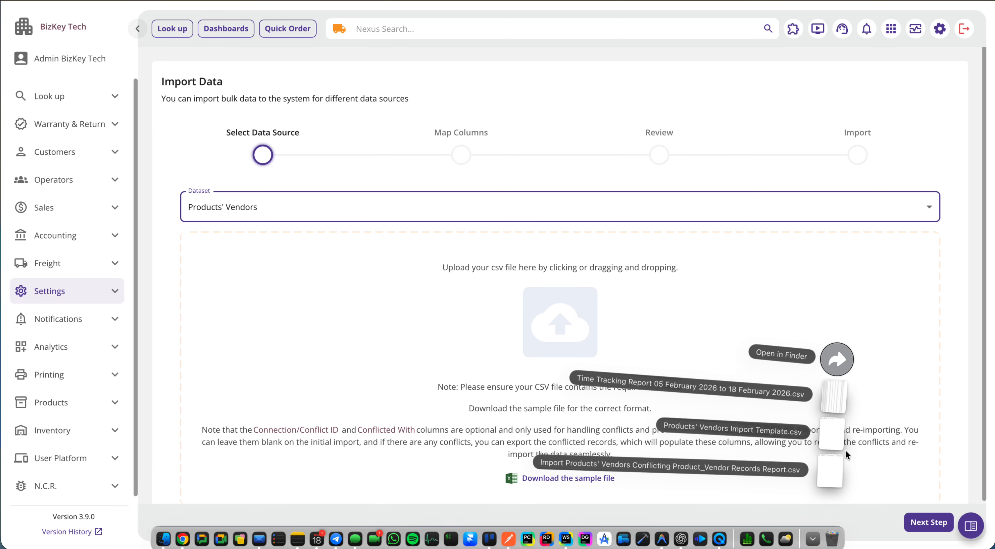
click(821, 474)
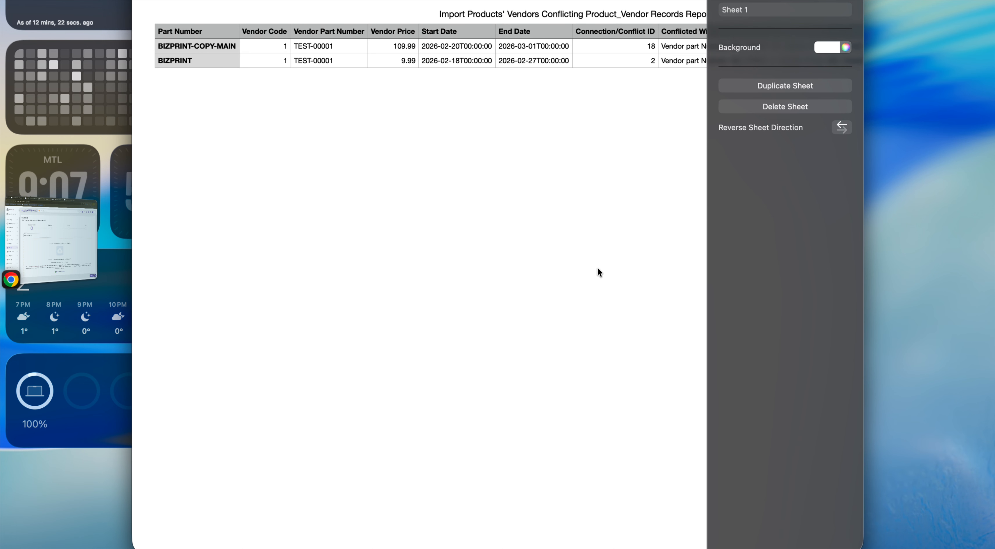
Examine both rows' part numbers, dates, Connection/Conflict IDs and Conflicted With details, close the report, and return to the browser.
scroll(596, 268, right, 2)
scroll(597, 268, left, 2)
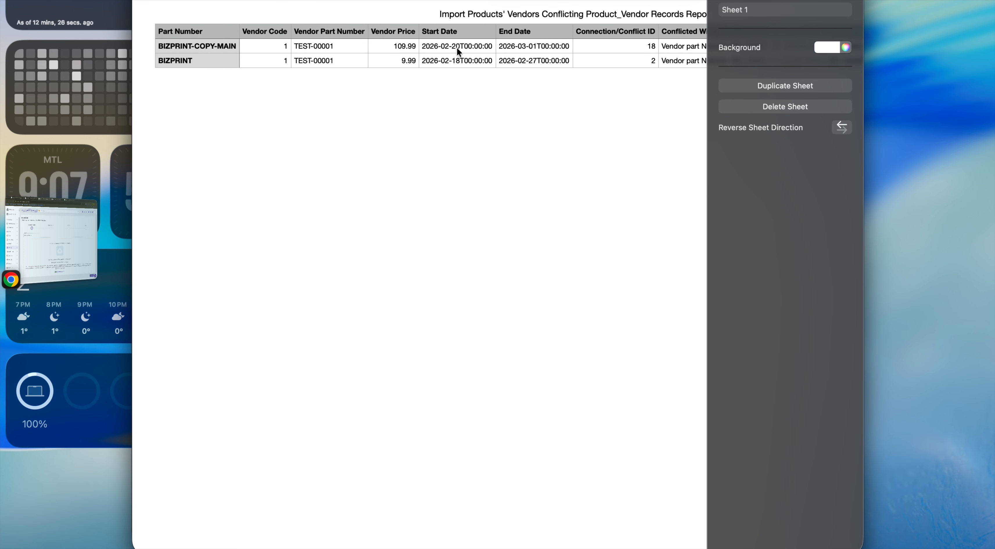
scroll(456, 47, right, 10)
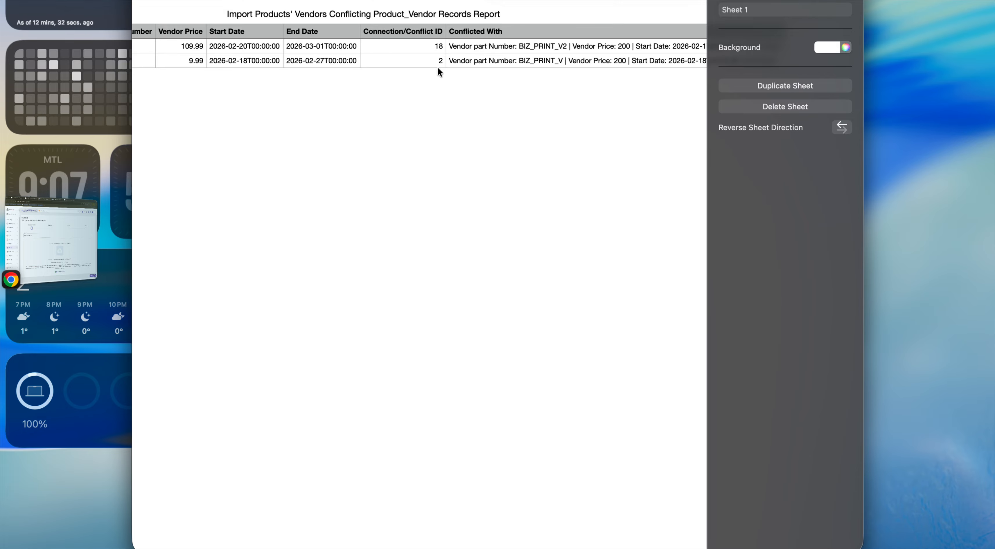
scroll(440, 65, right, 5)
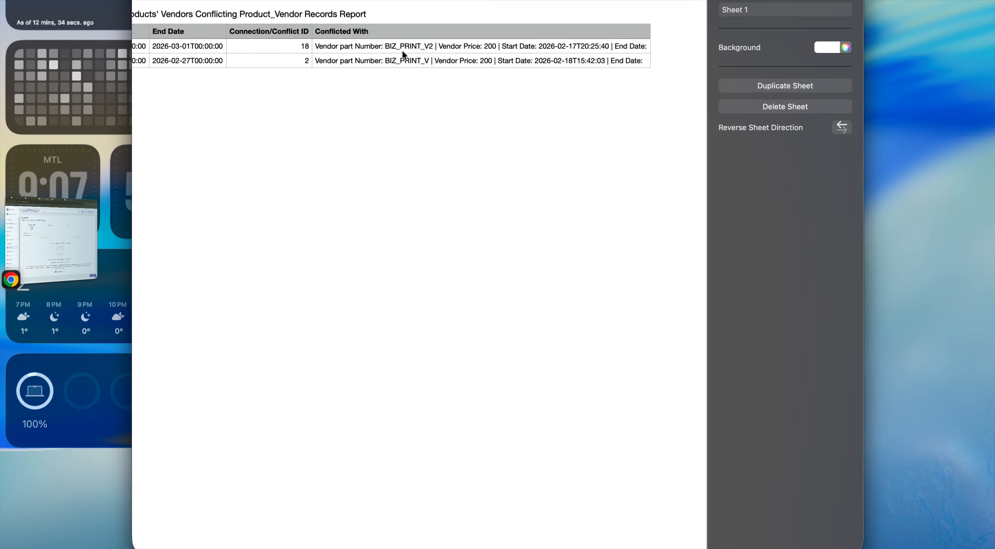
click(393, 48)
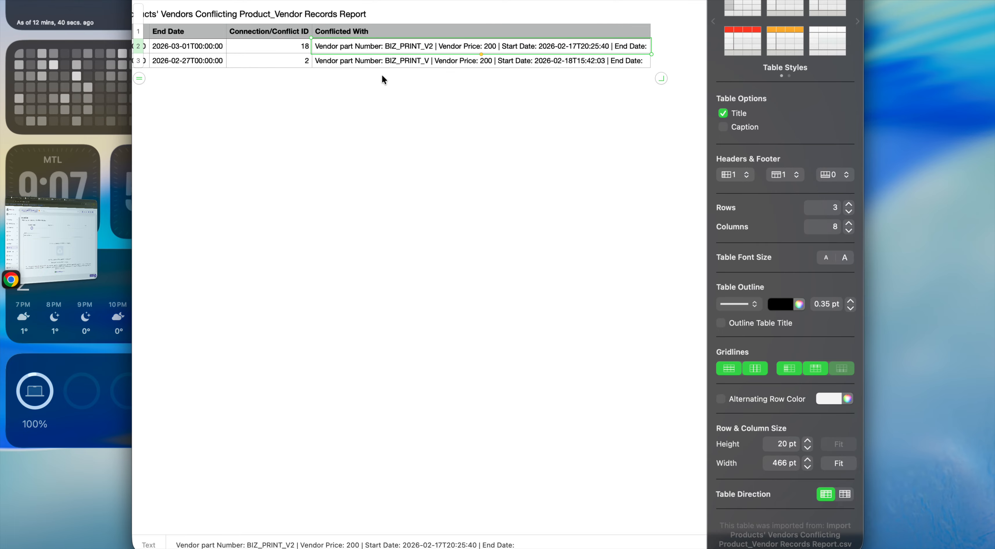
scroll(381, 75, left, 10)
scroll(285, 65, right, 10)
scroll(597, 43, right, 2)
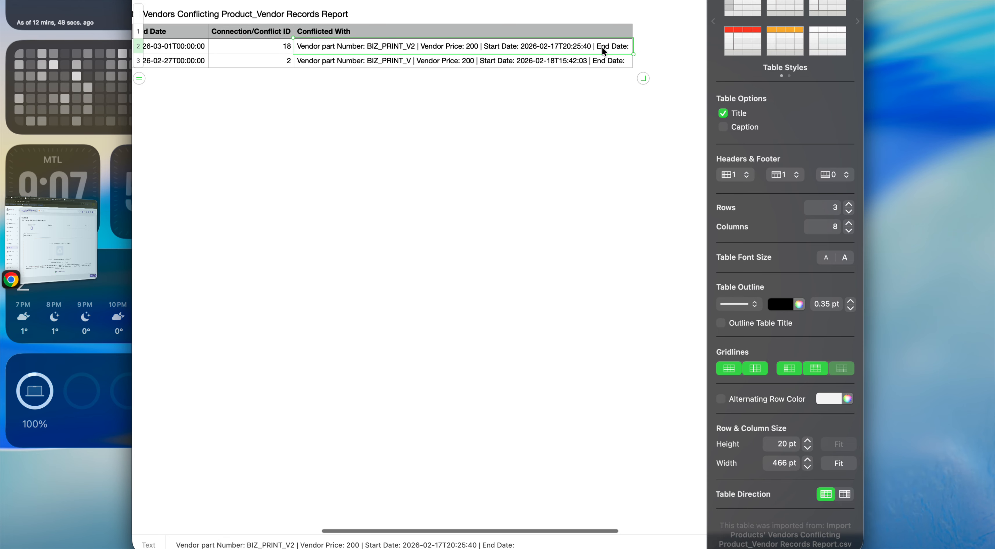
scroll(603, 45, left, 4)
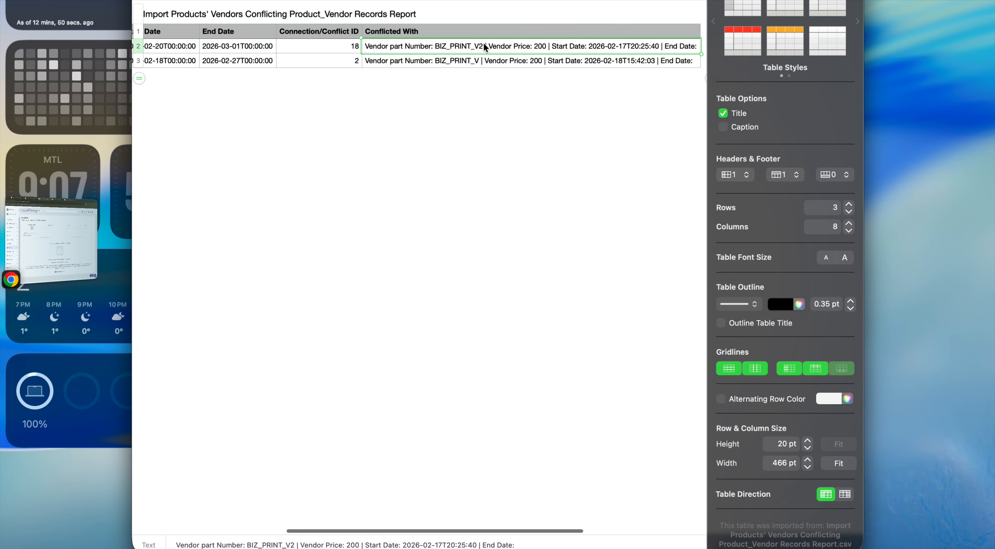
scroll(475, 46, left, 10)
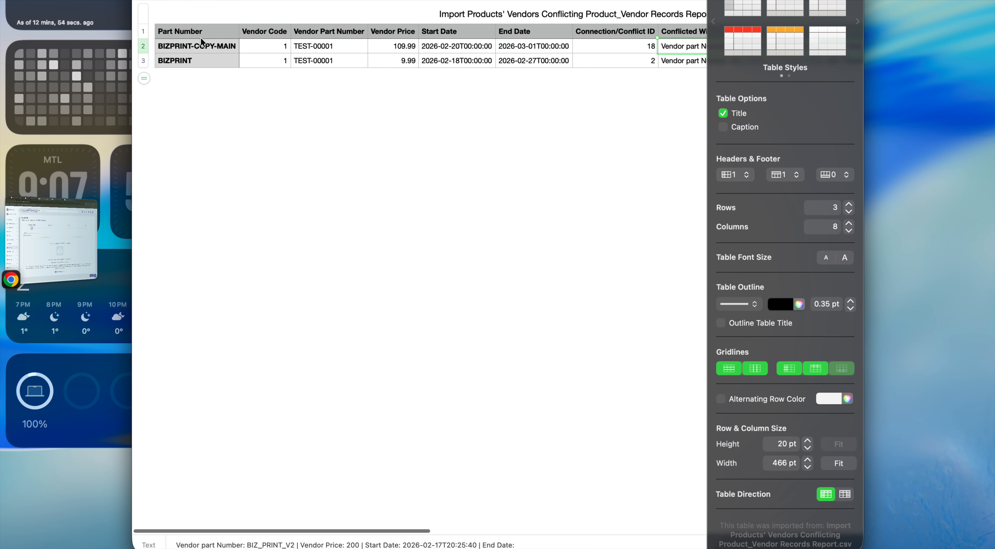
scroll(334, 46, right, 2)
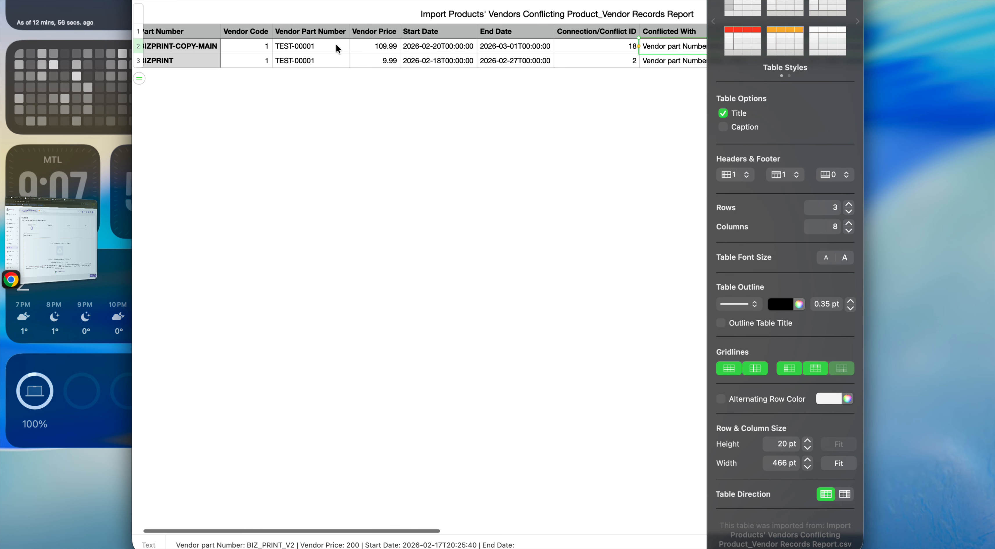
scroll(591, 62, right, 8)
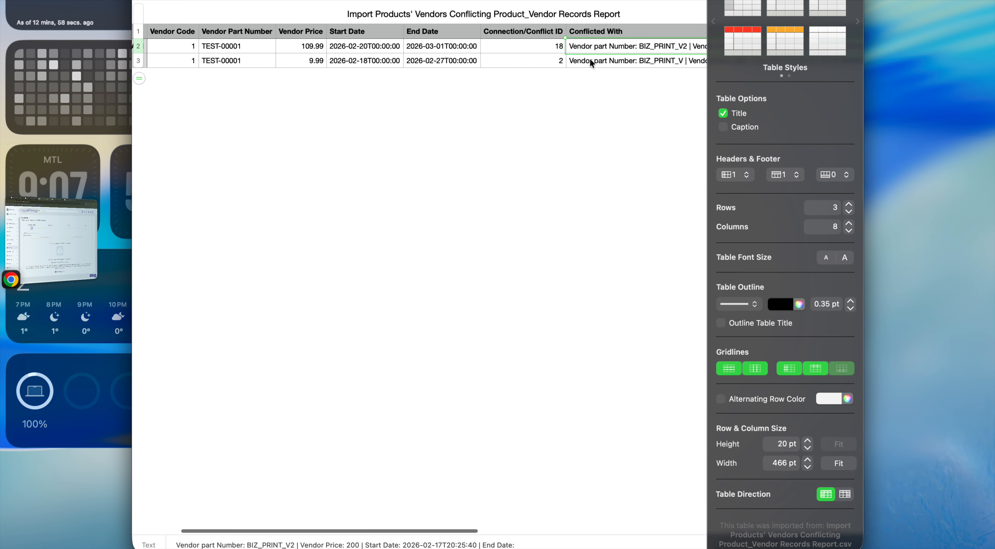
scroll(399, 60, right, 5)
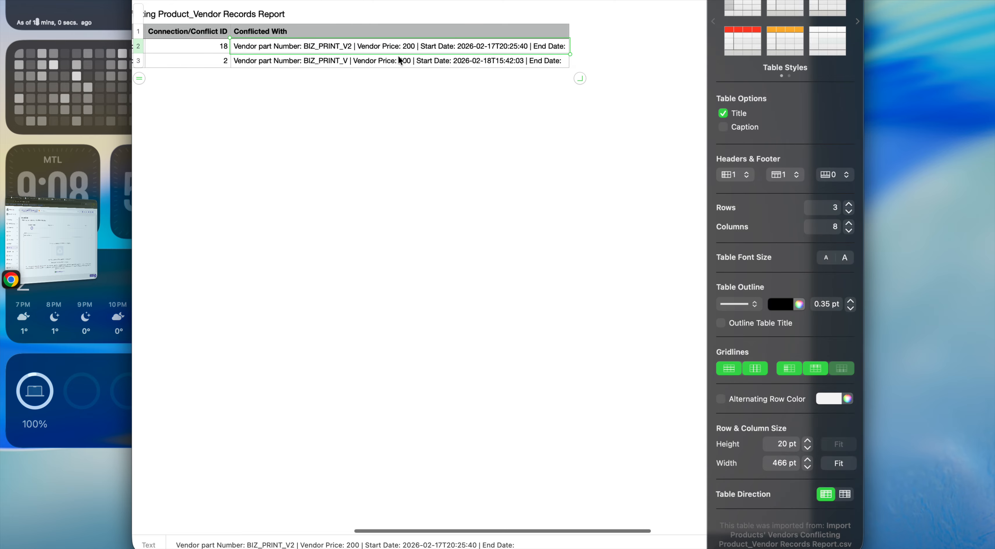
scroll(407, 50, left, 8)
click(425, 51)
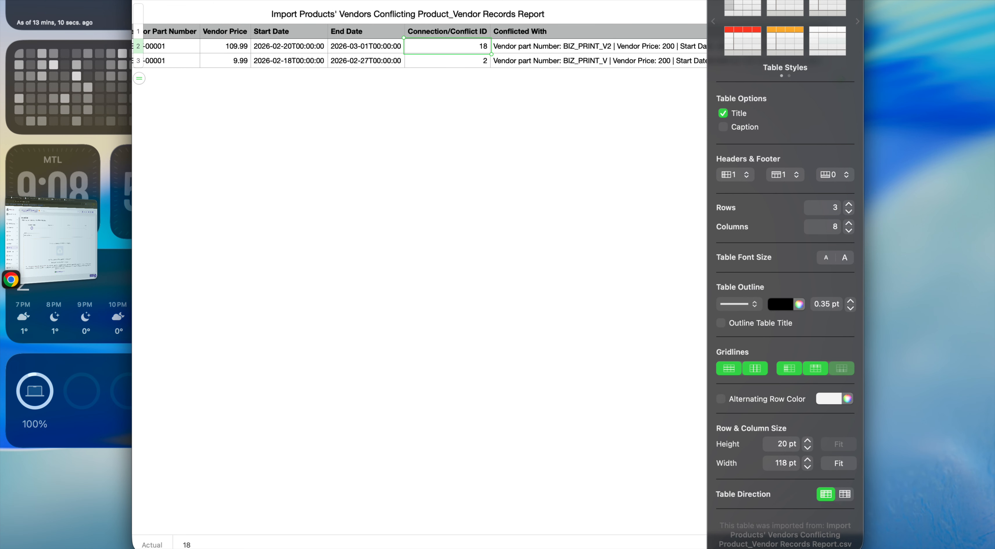
key(super+w)
click(53, 231)
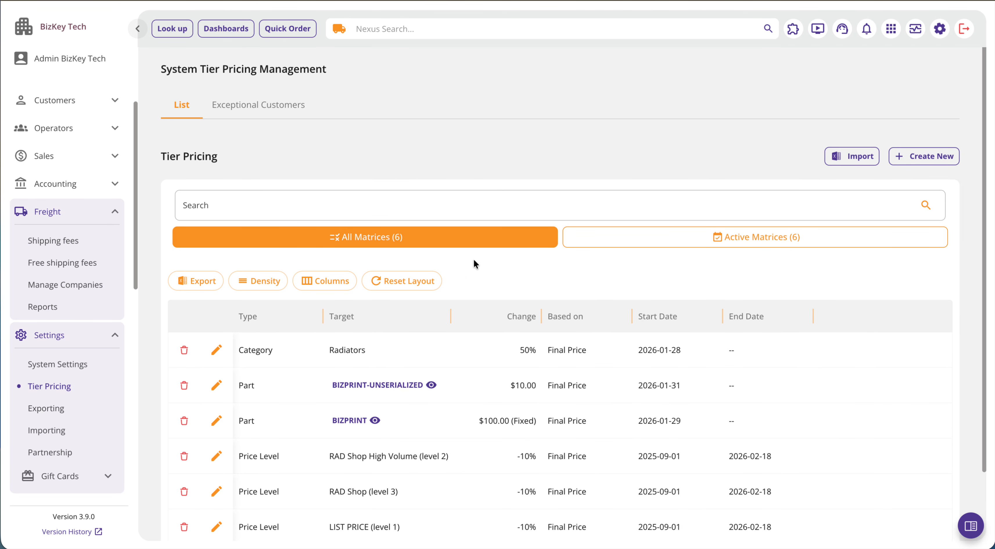
Compare the complete list of tier pricing matrices with the active ones, leaving only active matrices shown.
click(640, 240)
click(503, 245)
scroll(551, 284, down, 2)
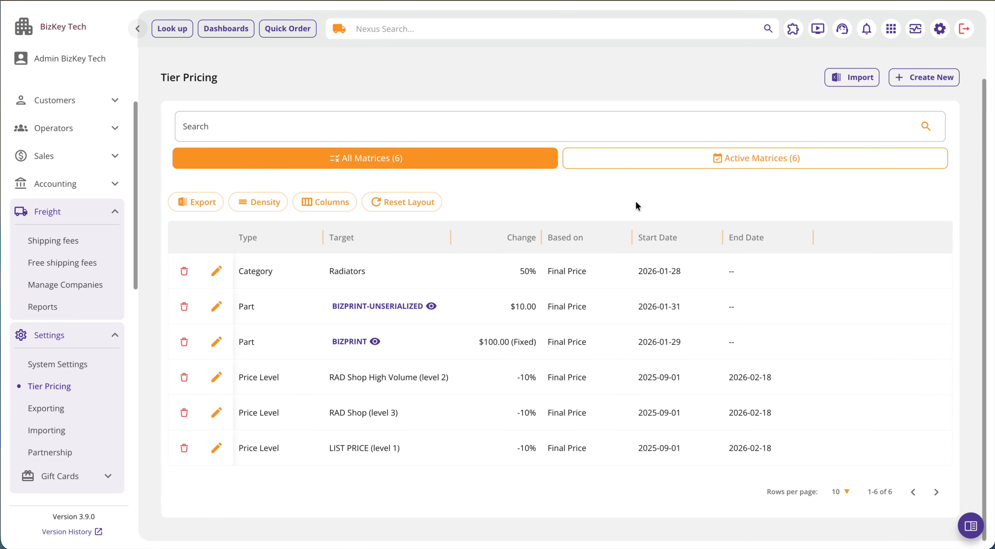
click(648, 167)
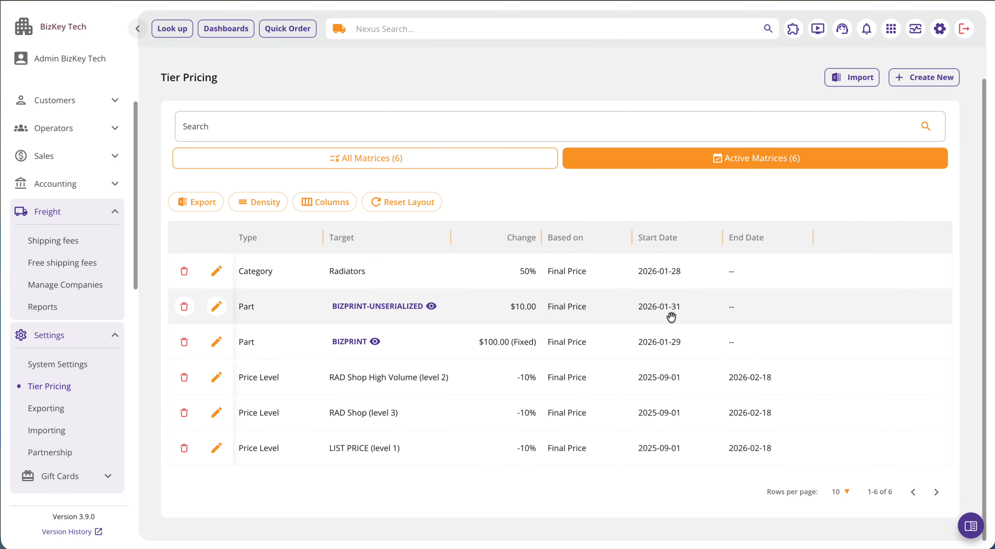
Start a new price matrix that increases the Final Price by 100 %.
scroll(671, 316, up, 1)
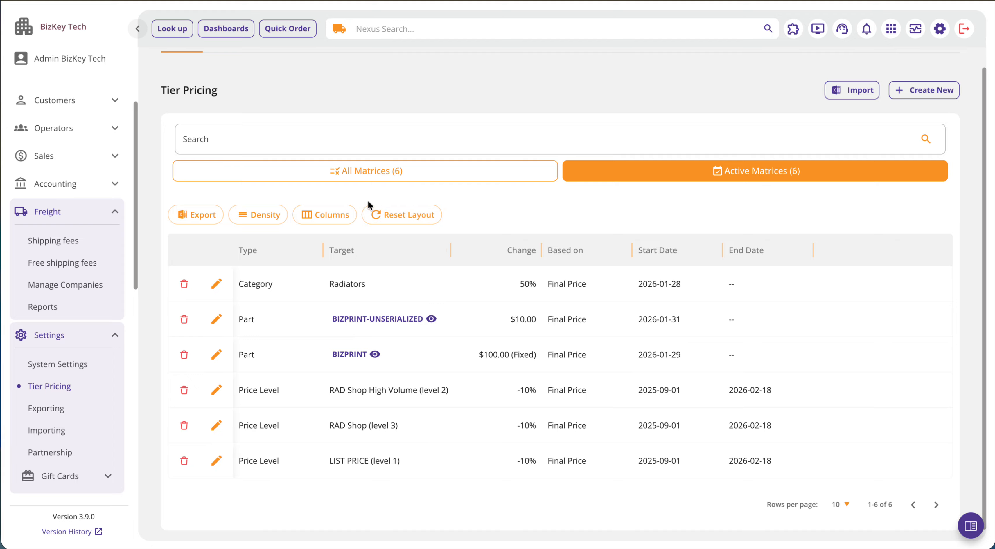
scroll(367, 199, up, 2)
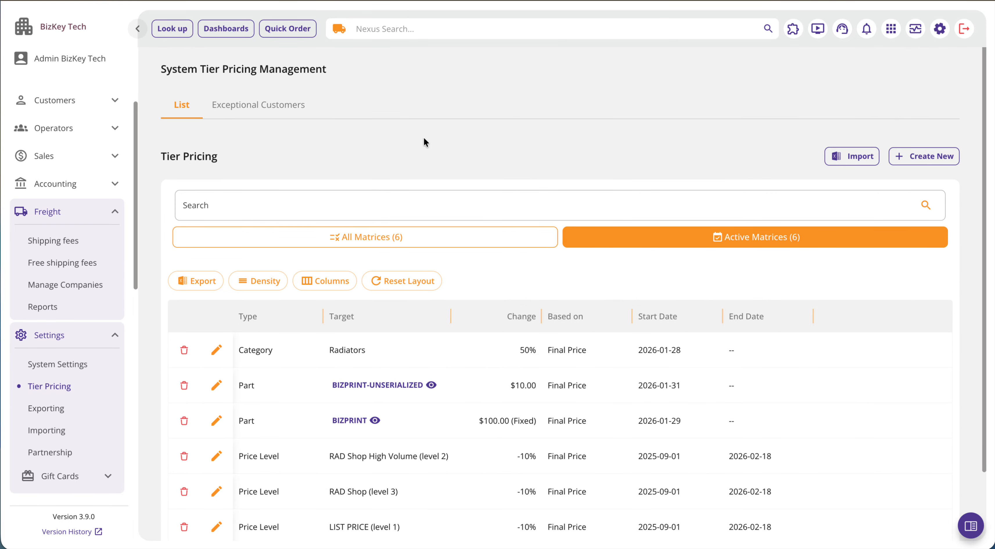
click(921, 161)
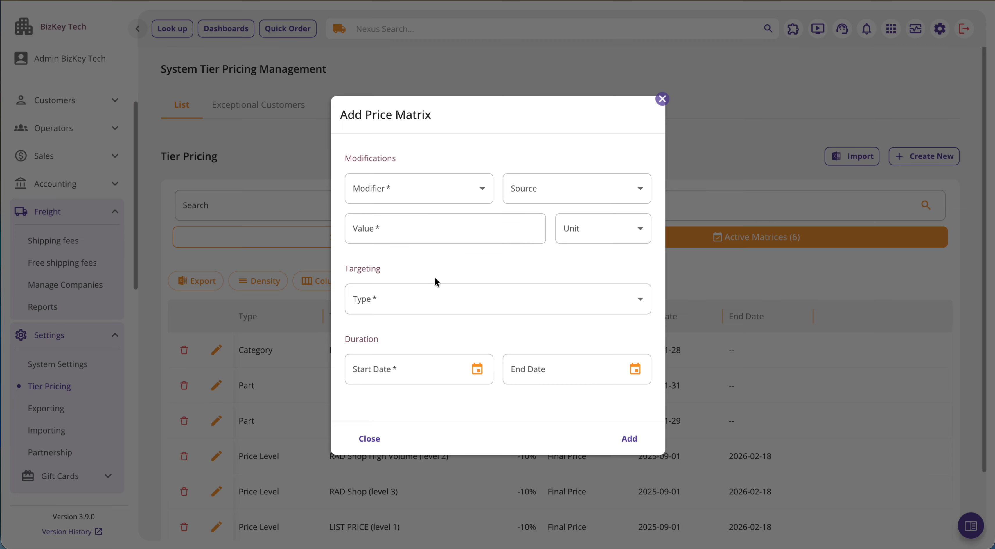
click(435, 190)
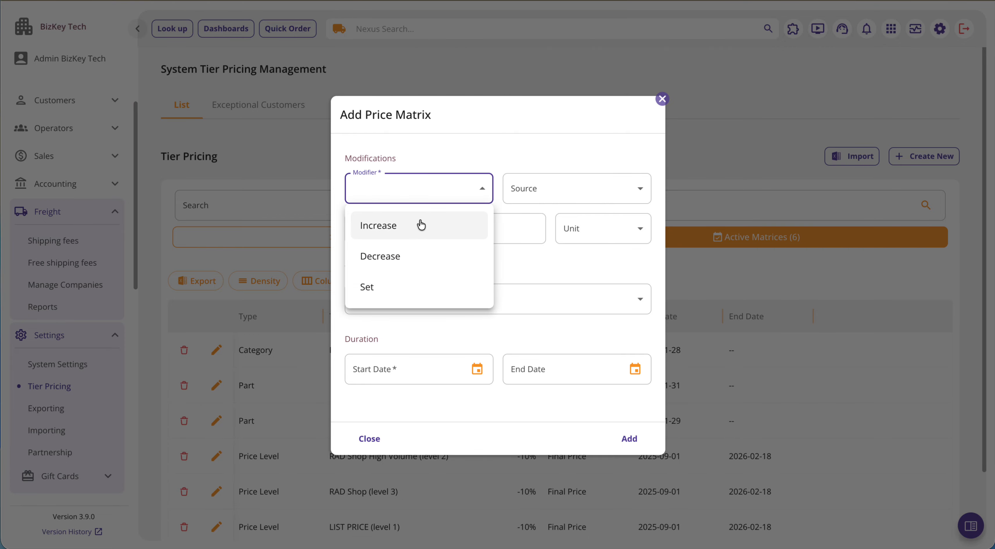
click(419, 224)
click(525, 199)
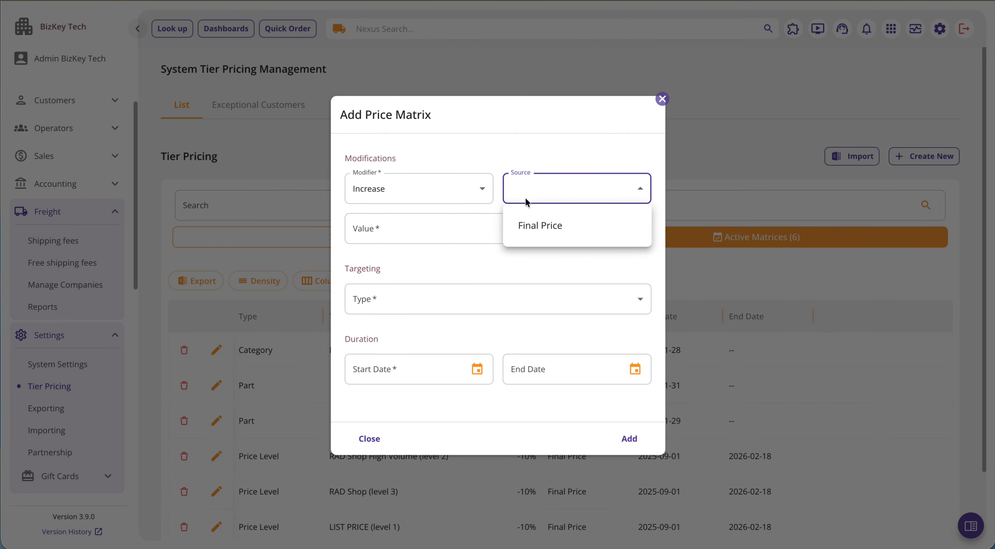
click(532, 229)
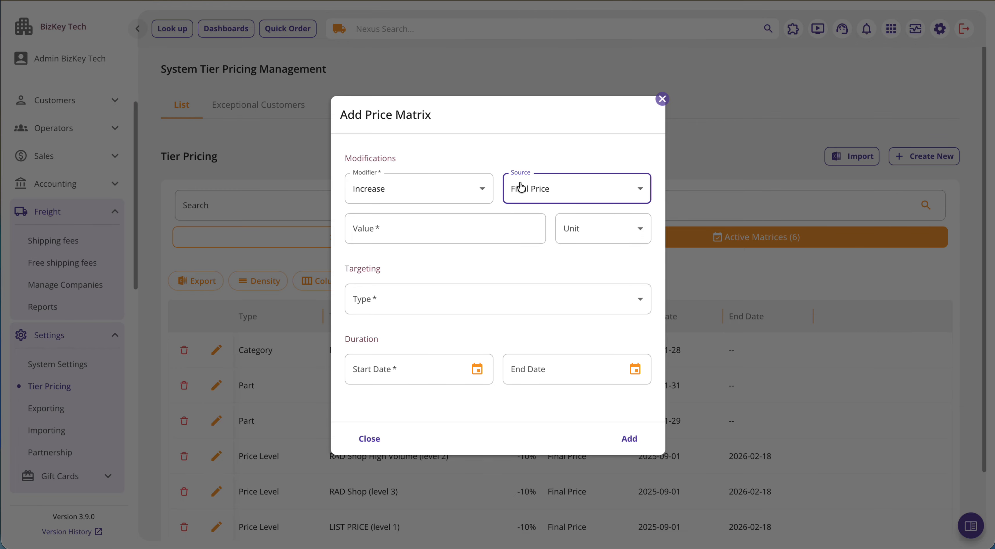
click(471, 228)
text(100)
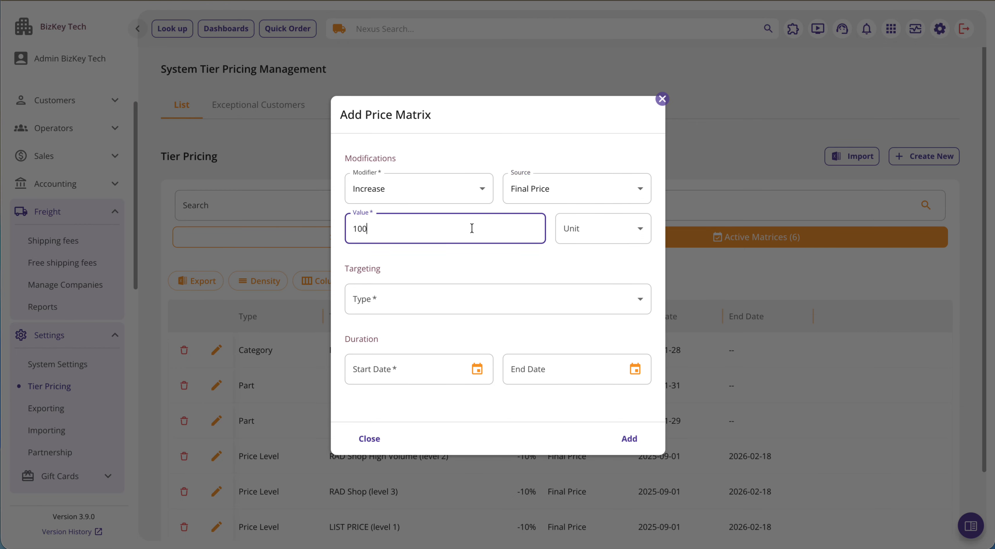
click(606, 219)
click(593, 301)
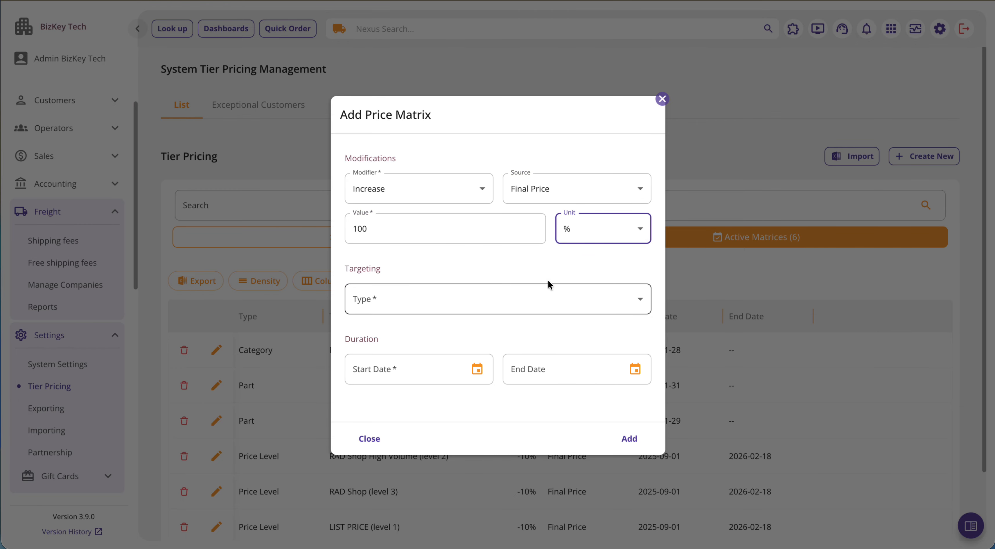
Target the matrix at price levels Heater Specialist (level 15), Truck Driver-End User (level 13), Marin Shops (level 14) and Fleet W/O Mechanic Shop (level 12).
click(496, 298)
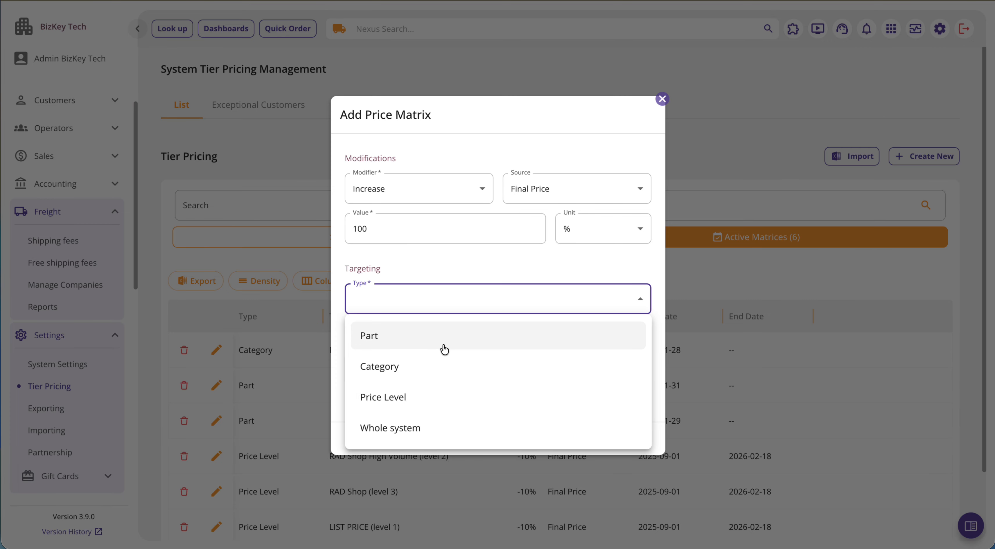
click(438, 400)
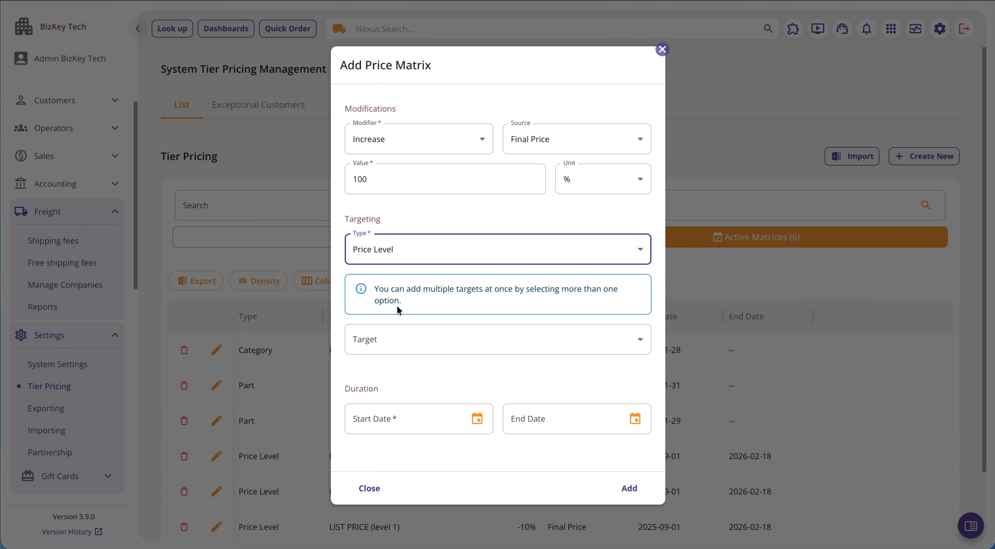
click(395, 340)
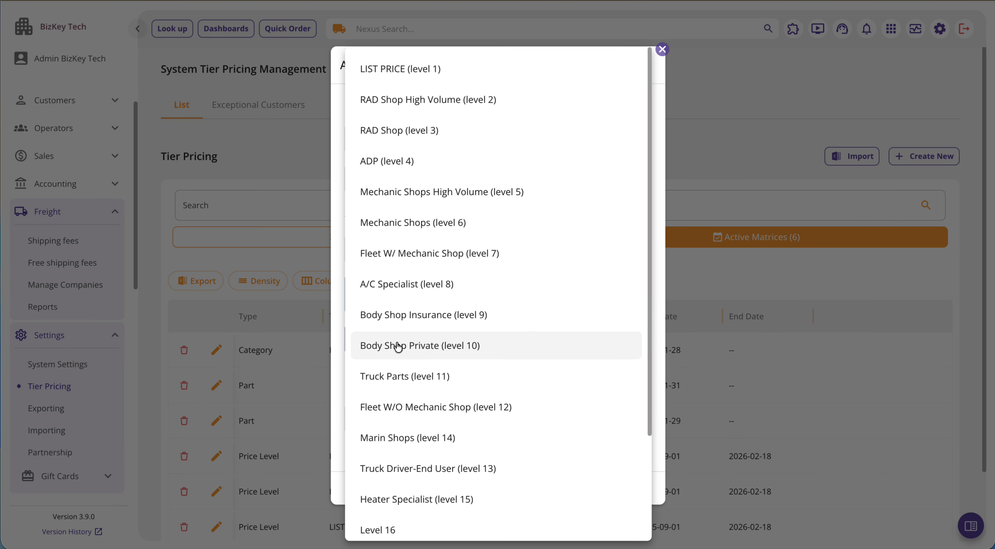
scroll(410, 384, down, 3)
click(407, 374)
click(407, 343)
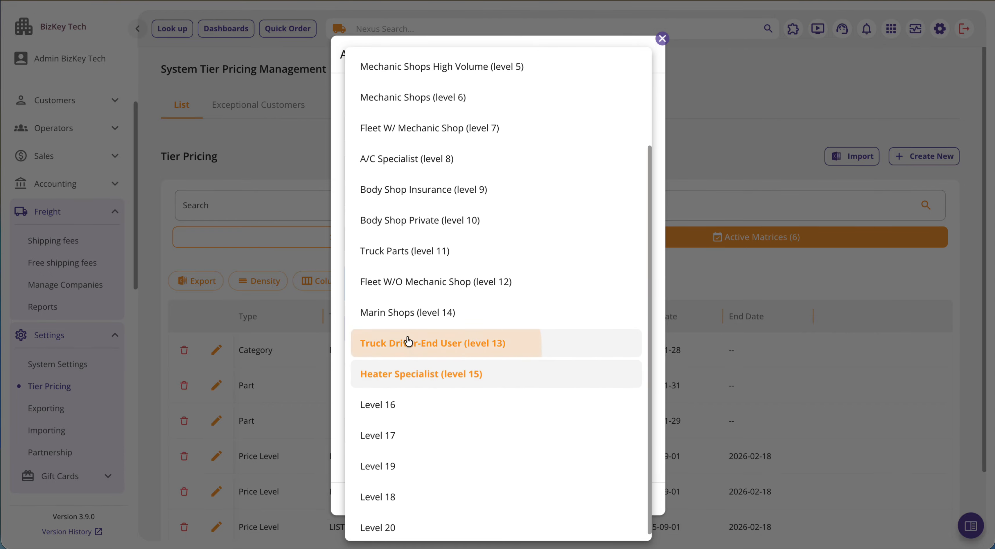
click(408, 312)
click(408, 291)
click(333, 295)
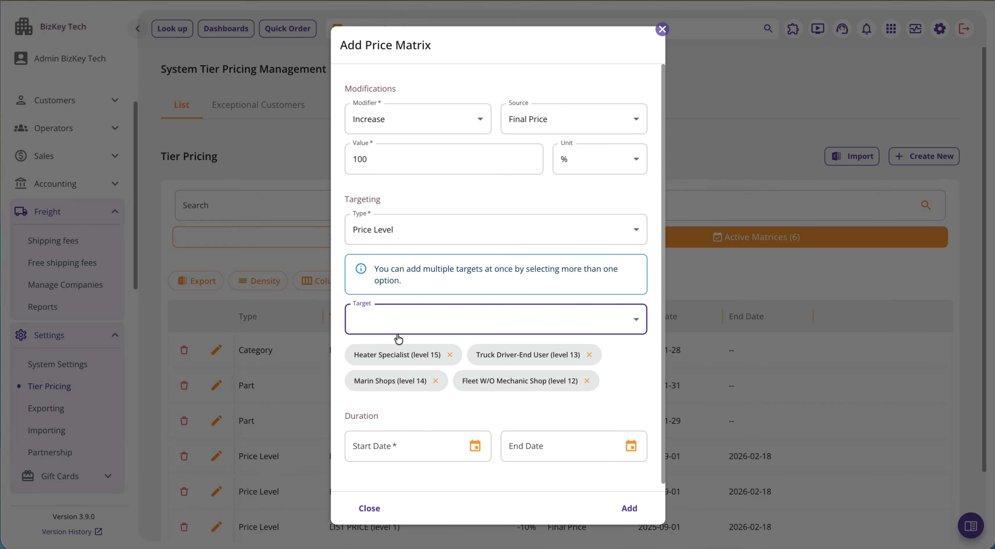
click(505, 401)
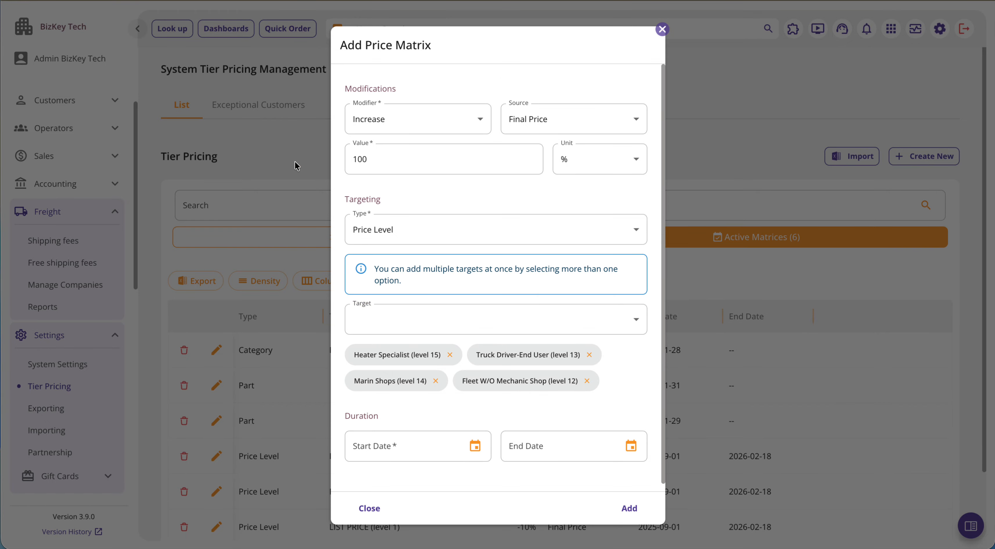
Set the matrix duration from 2026-03-01 to 2026-04-01 and add it.
click(475, 446)
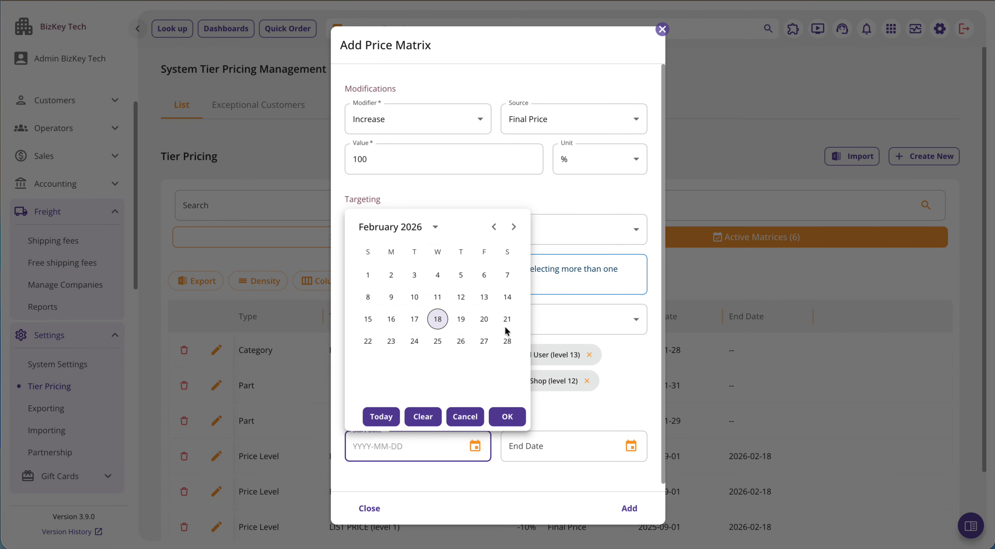
click(513, 227)
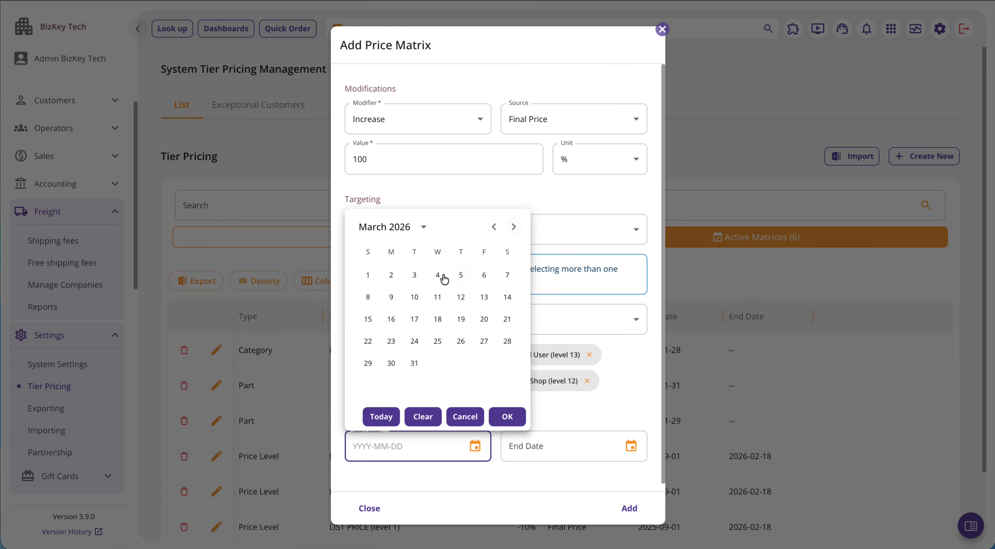
click(367, 276)
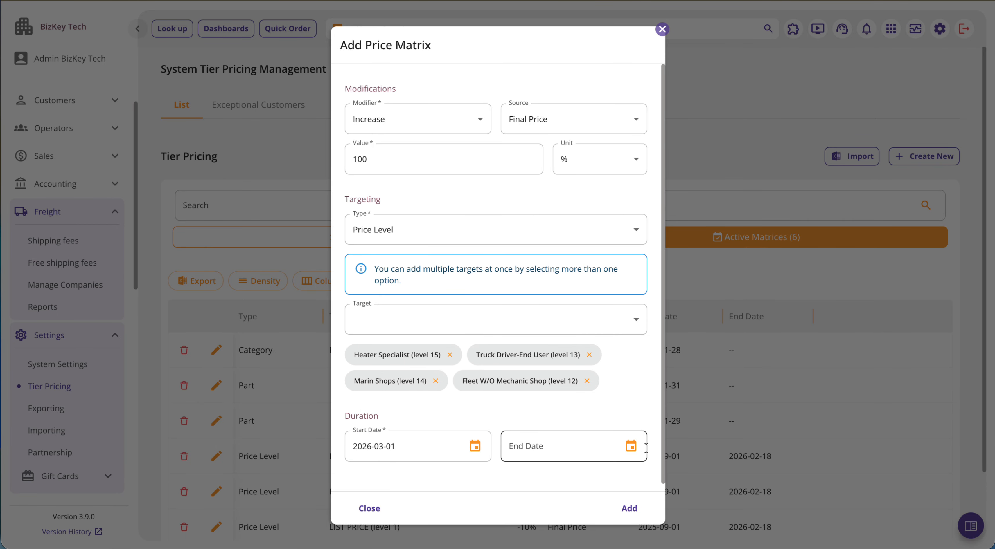
click(628, 446)
click(670, 226)
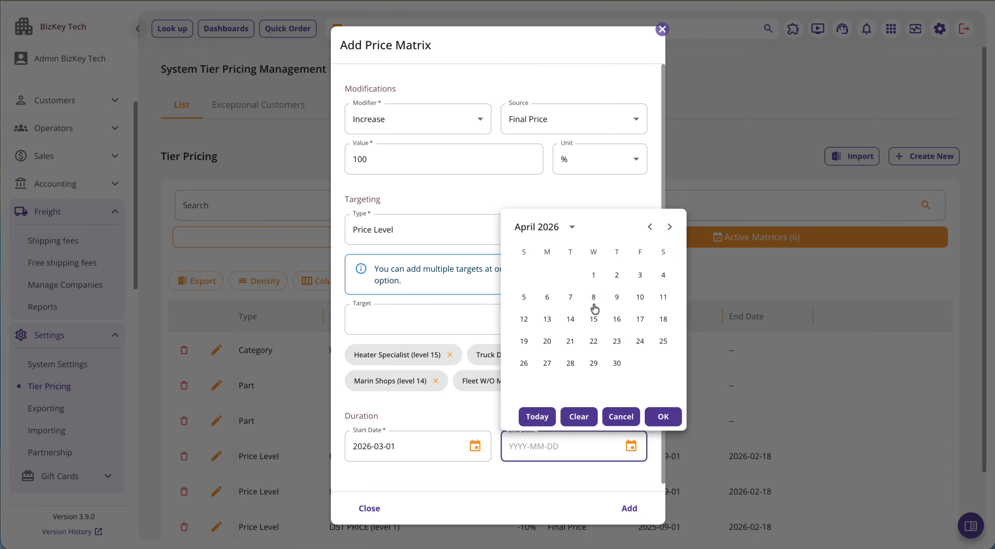
click(593, 275)
click(622, 509)
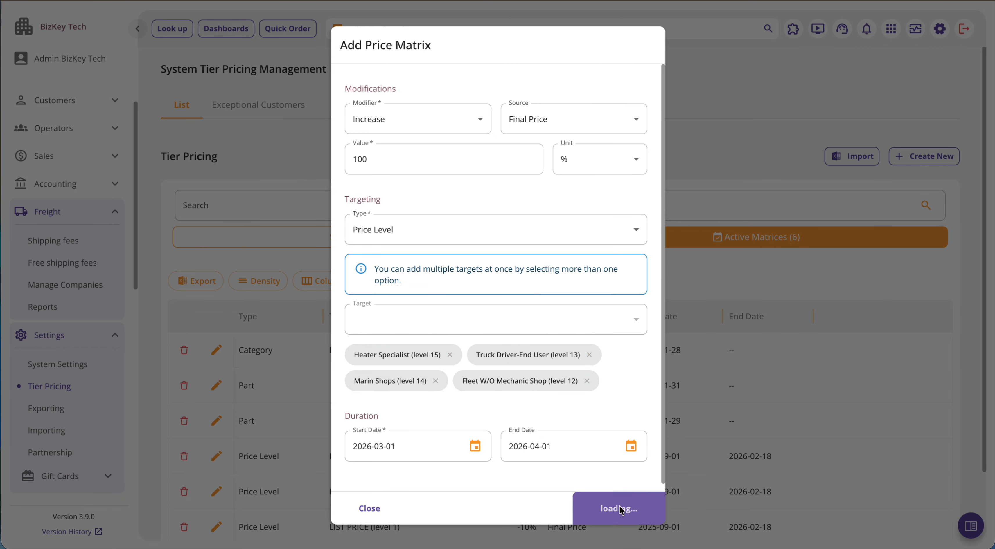
Show 20 rows per page in the tier pricing list and reload the page to review the added matrices.
scroll(611, 451, down, 2)
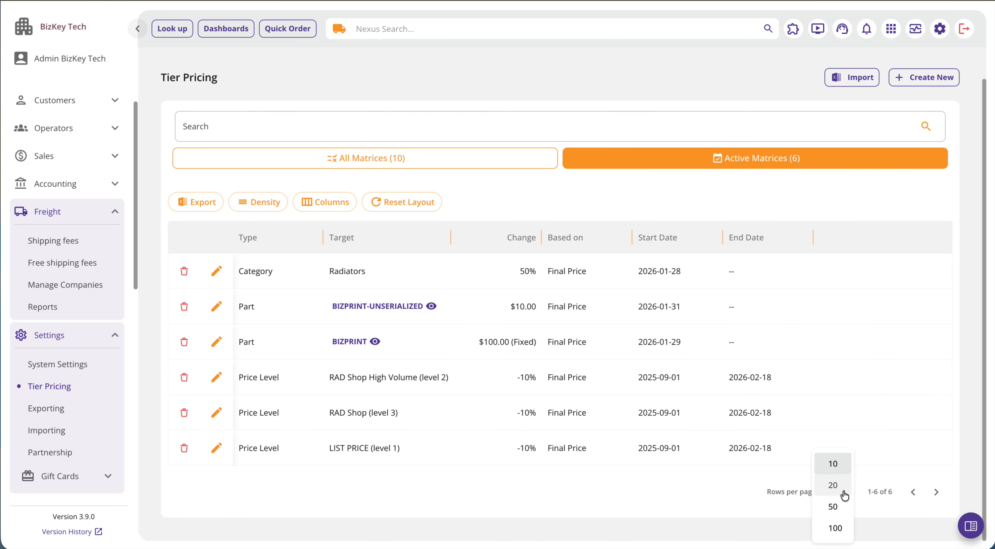
click(841, 486)
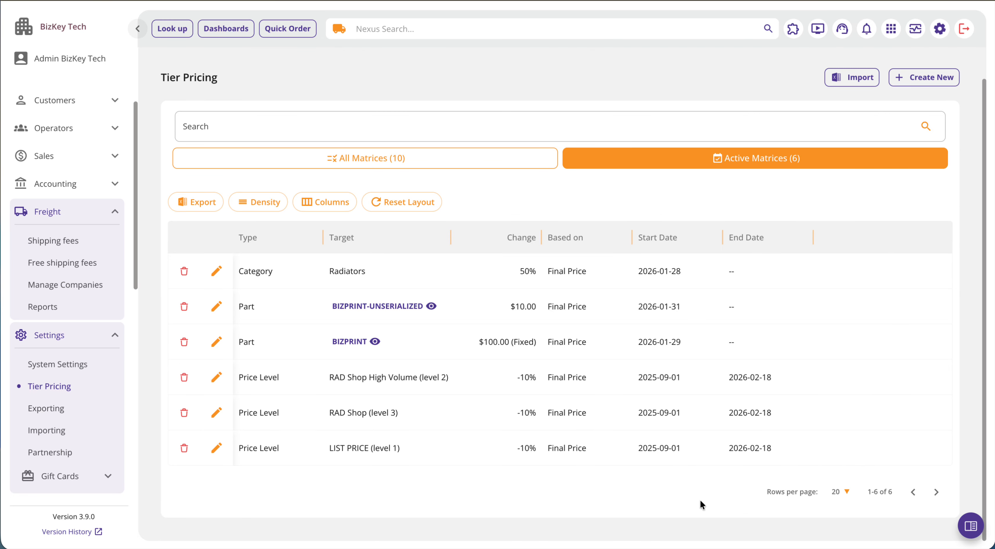
scroll(699, 499, up, 2)
key(super+r)
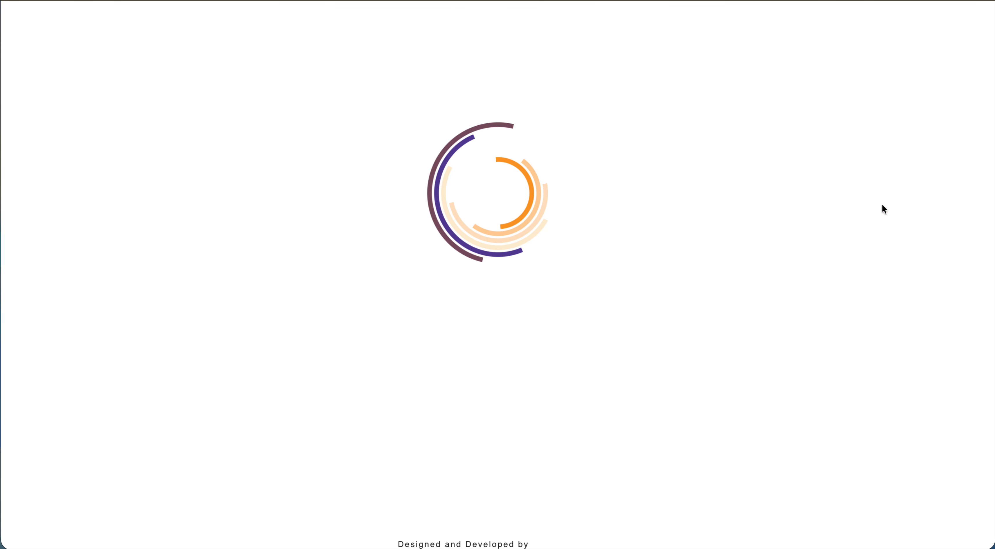
scroll(882, 205, down, 7)
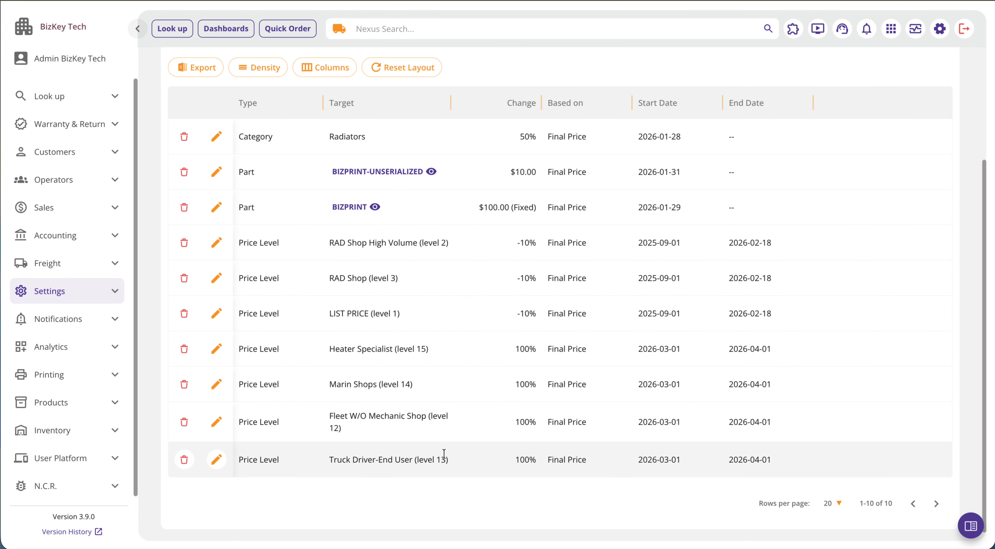
scroll(444, 454, up, 2)
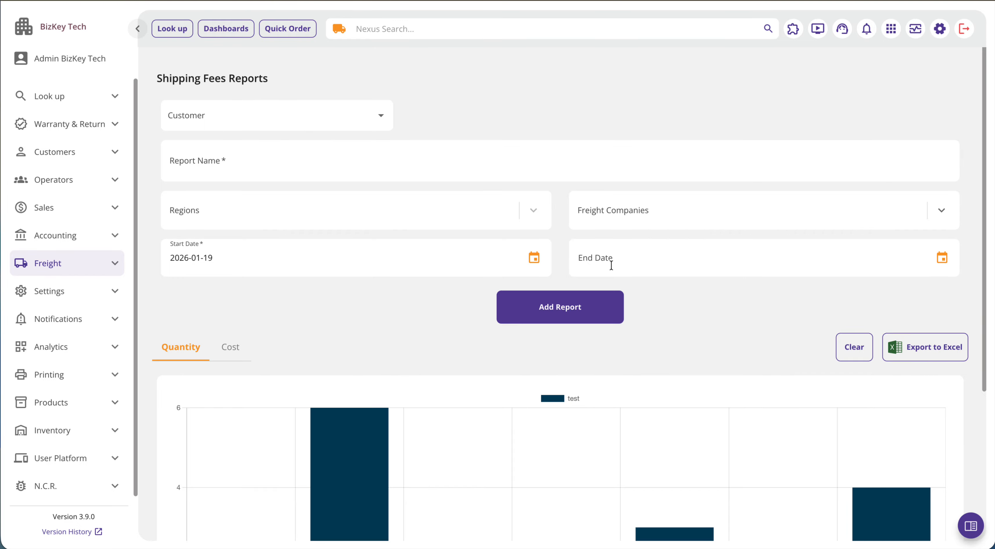
Clear the existing shipping fees report and try to add one named test for the freight company Canada Post.
click(852, 348)
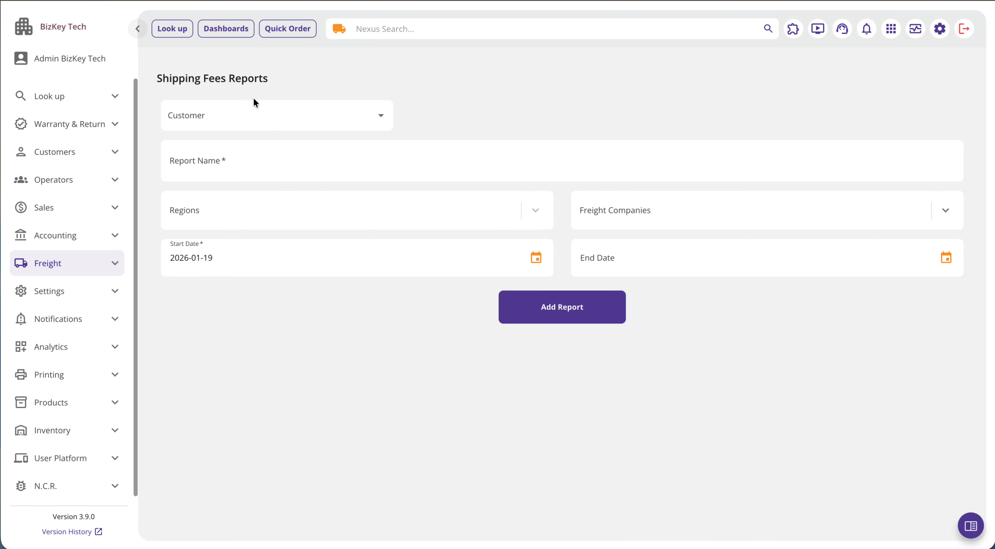
click(270, 158)
click(270, 191)
click(616, 211)
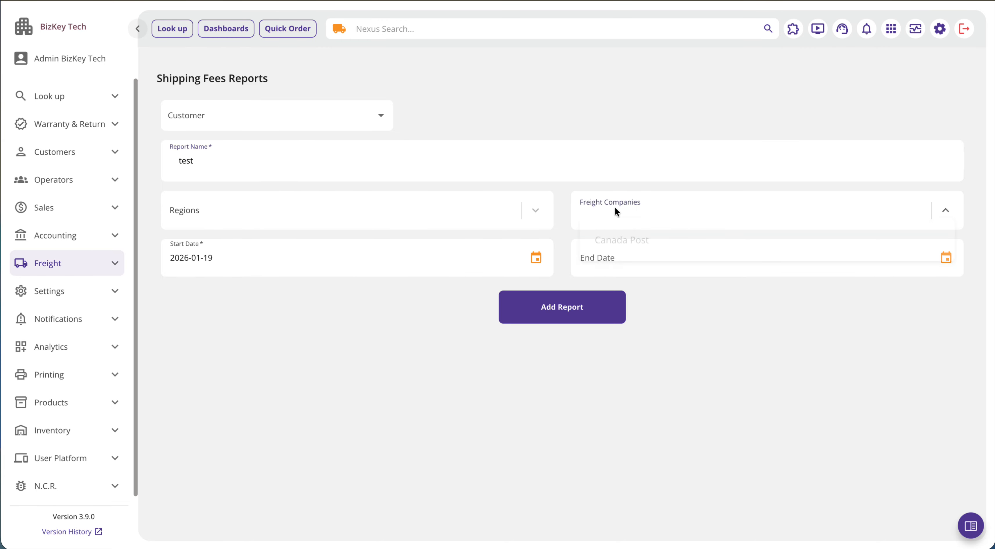
click(618, 237)
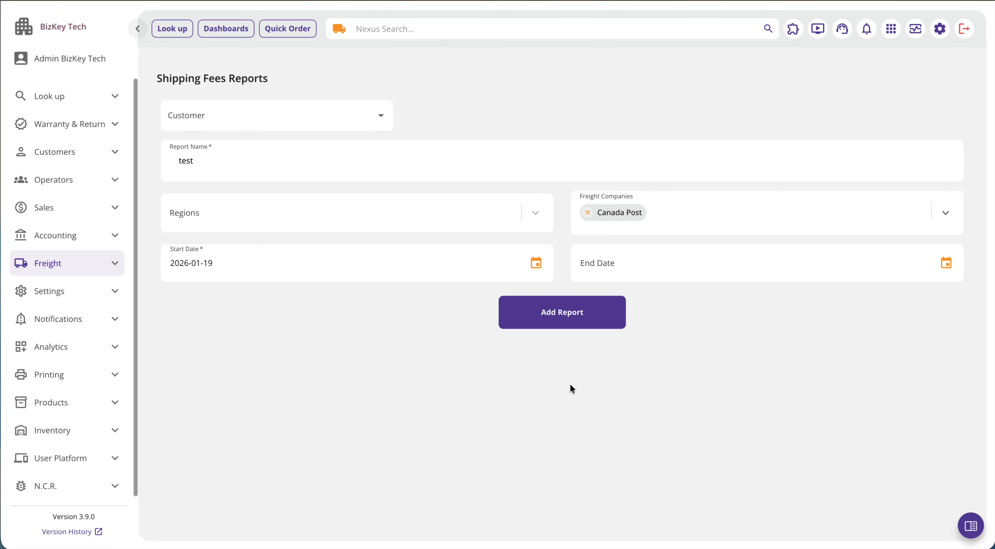
click(566, 321)
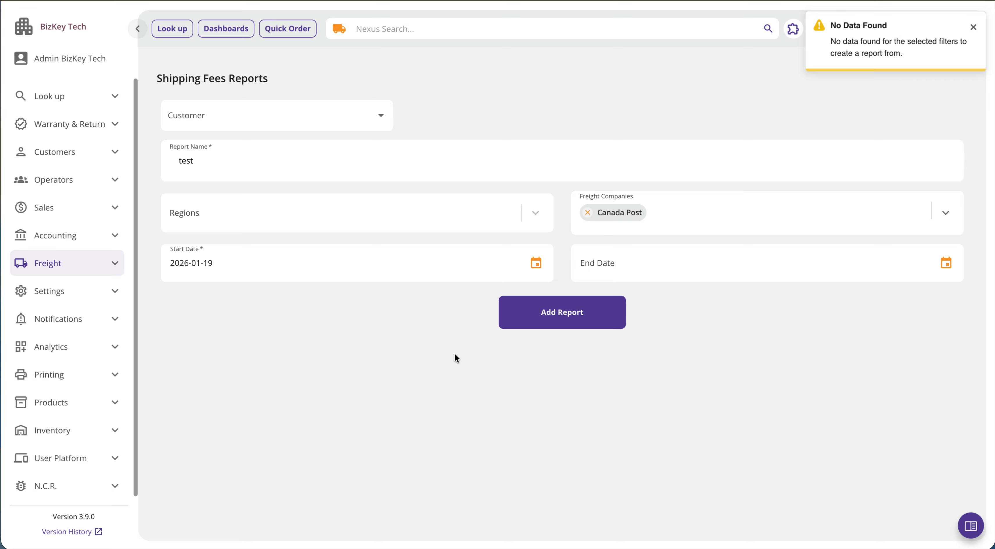
Set the report's start date to 2020-01-19 and add the report.
click(407, 267)
click(535, 263)
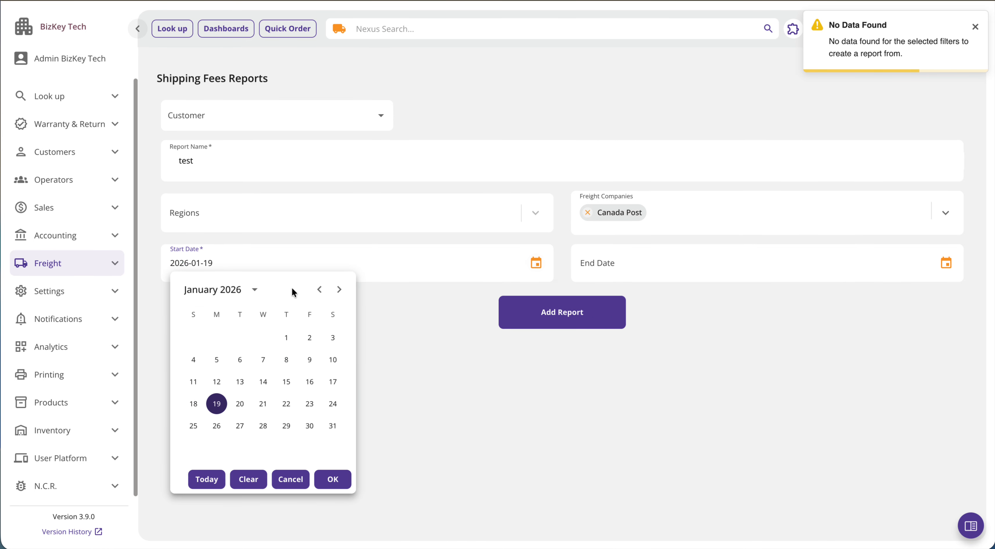
click(255, 290)
click(193, 360)
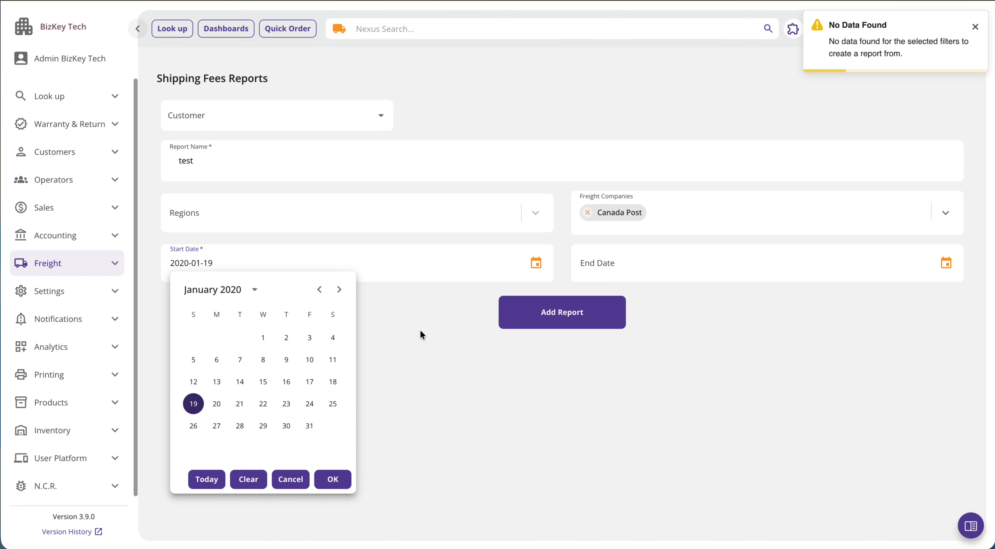
click(544, 309)
Examine the report's daily quantities, then its costs by year, top customers and freight companies, ending with the freight company breakdown.
scroll(544, 305, down, 5)
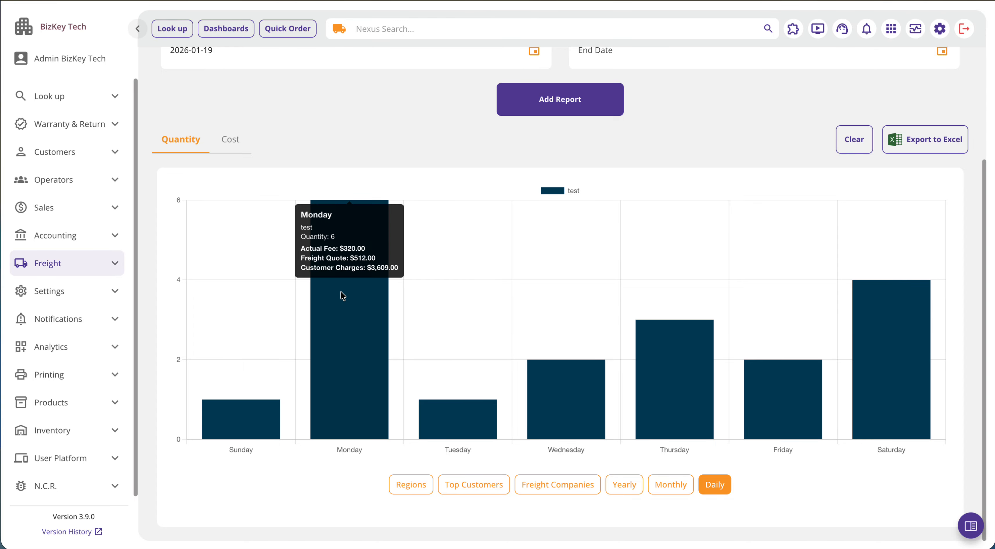
click(219, 147)
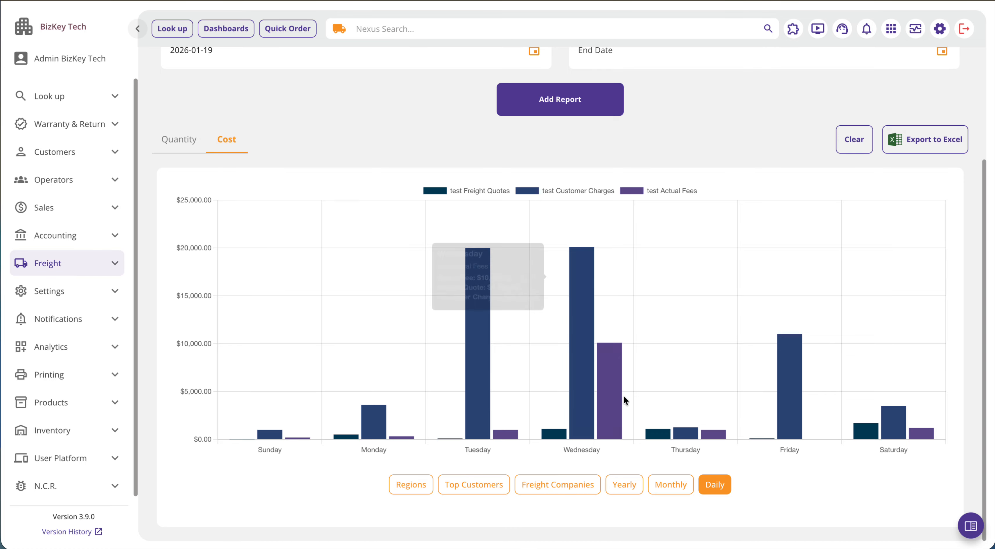
click(623, 486)
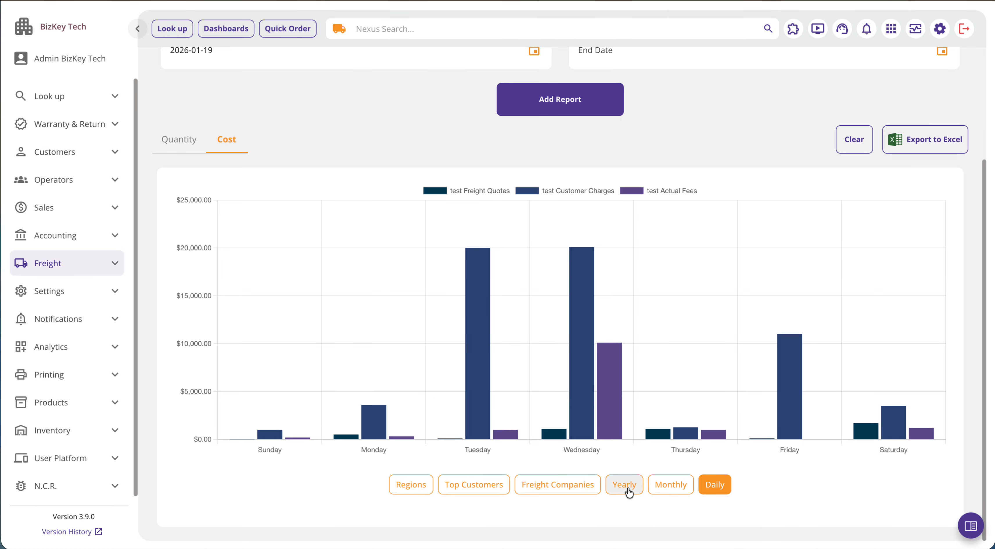
click(582, 488)
click(491, 487)
click(566, 487)
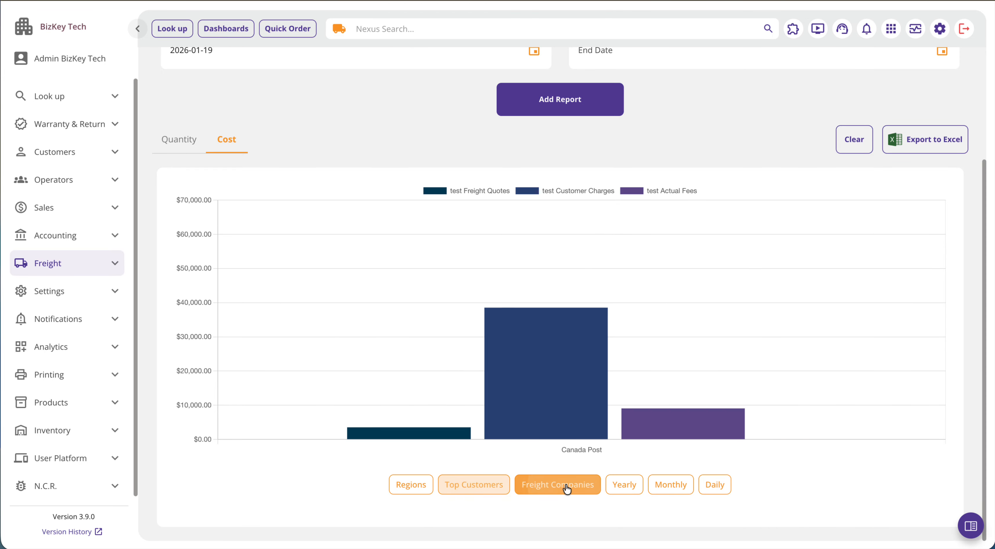
click(504, 488)
click(552, 486)
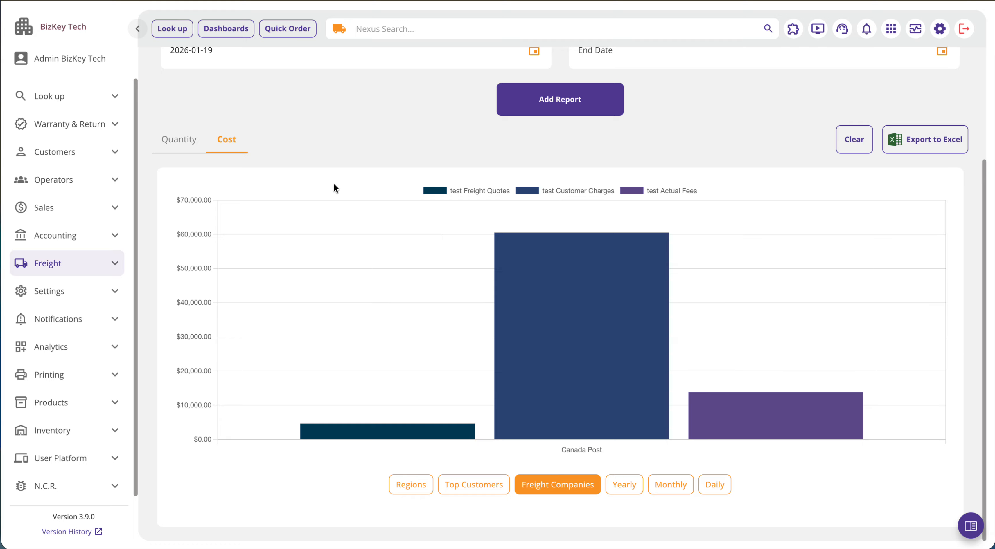
Examine the report's quantities by freight company, year, day of the week and month, ending with the top customers breakdown.
mouse_move(556, 332)
click(189, 151)
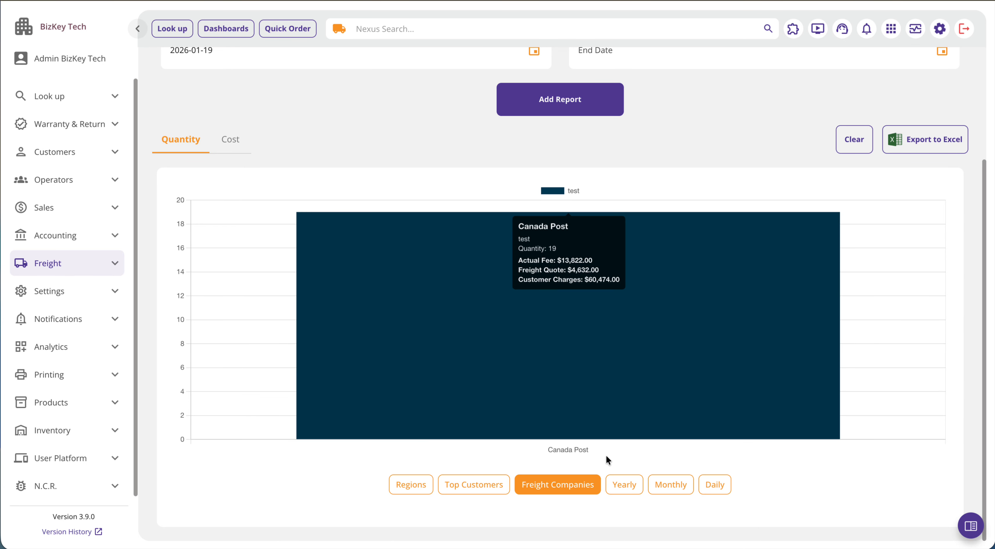
click(627, 485)
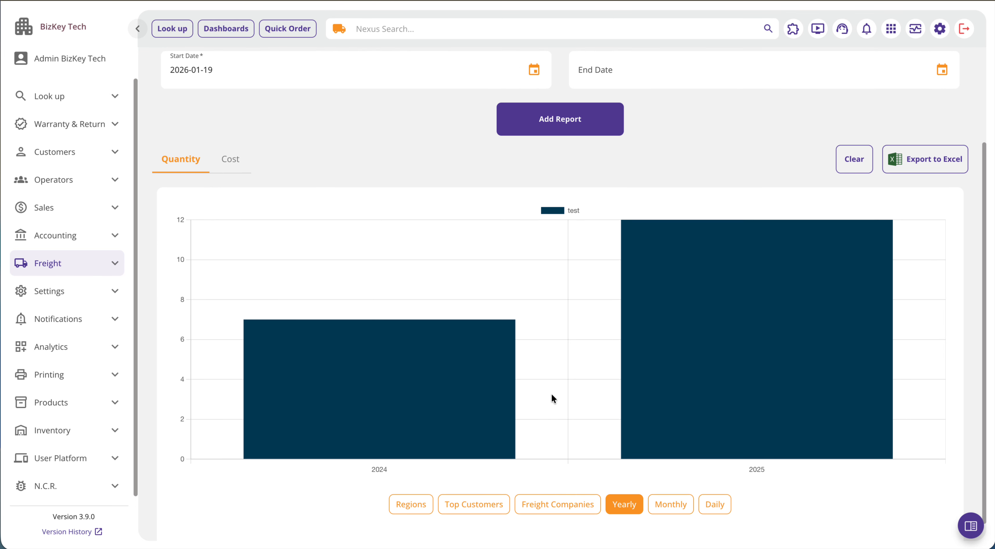
mouse_move(451, 404)
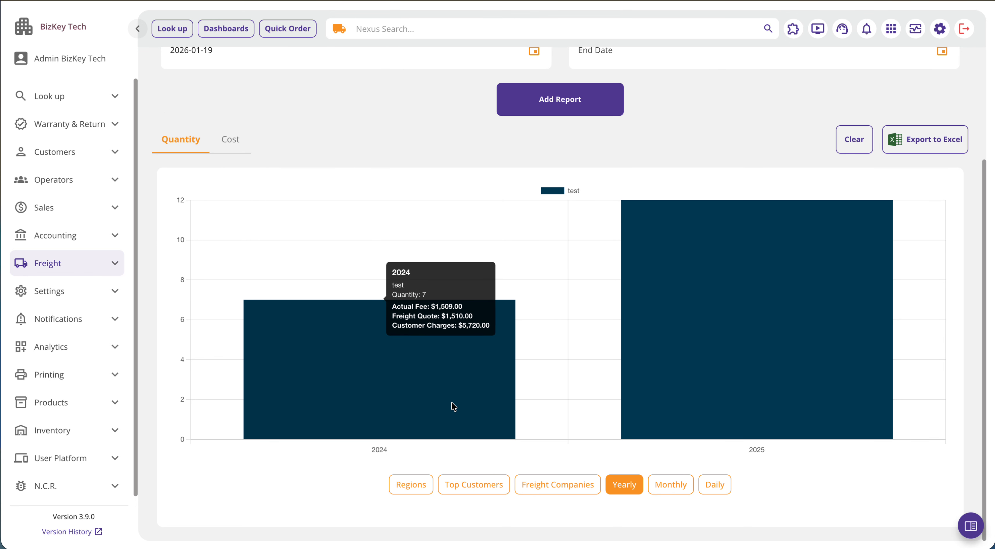
scroll(444, 410, up, 5)
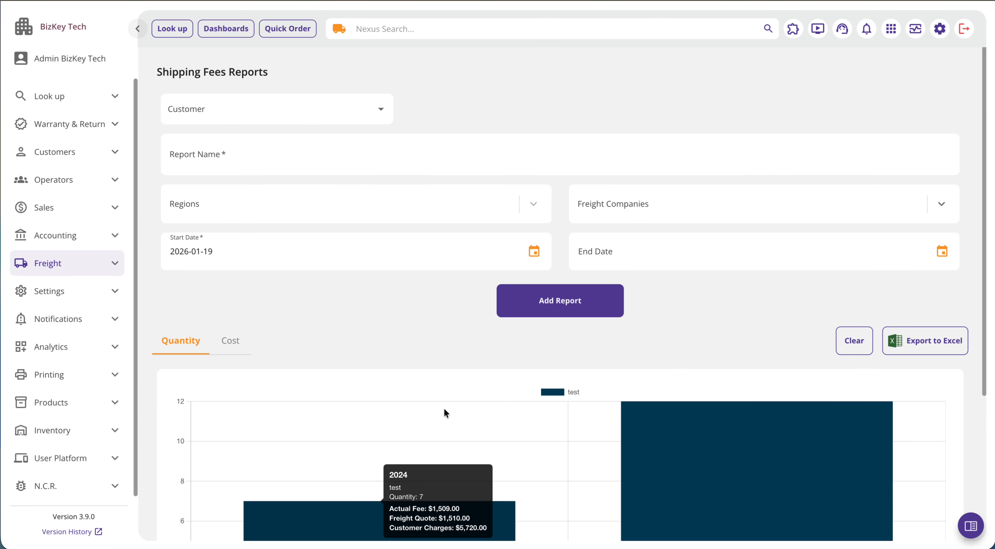
scroll(556, 380, down, 5)
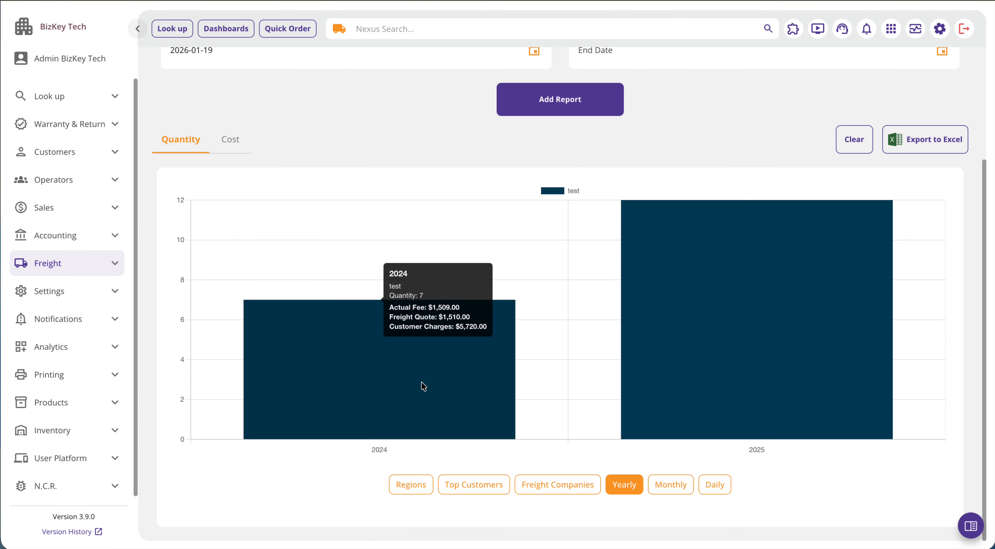
click(711, 489)
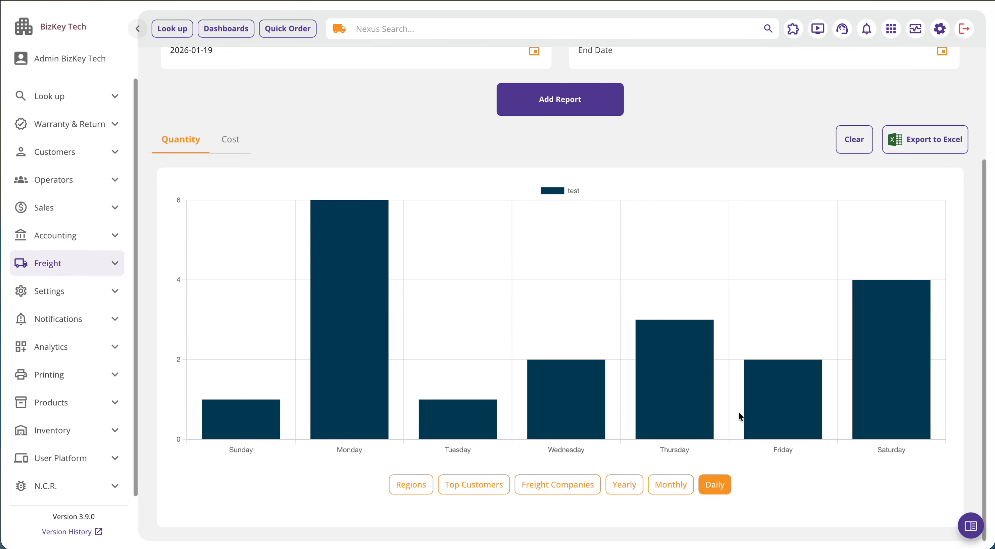
click(661, 496)
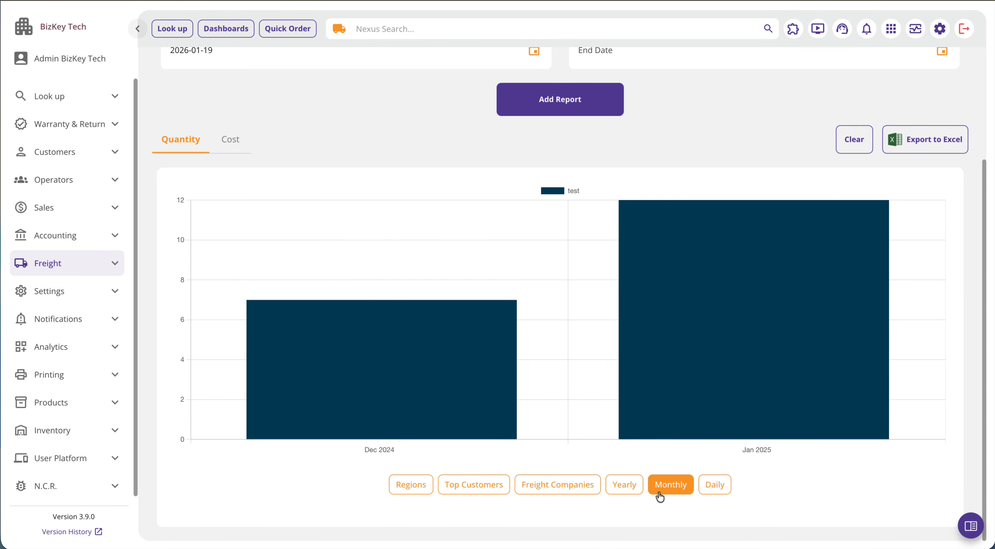
click(479, 487)
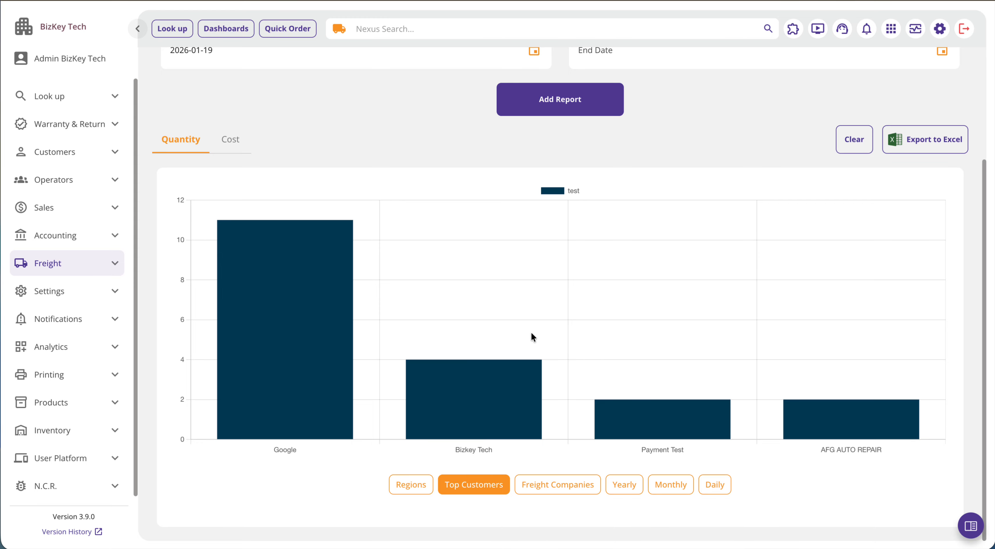
scroll(531, 331, up, 3)
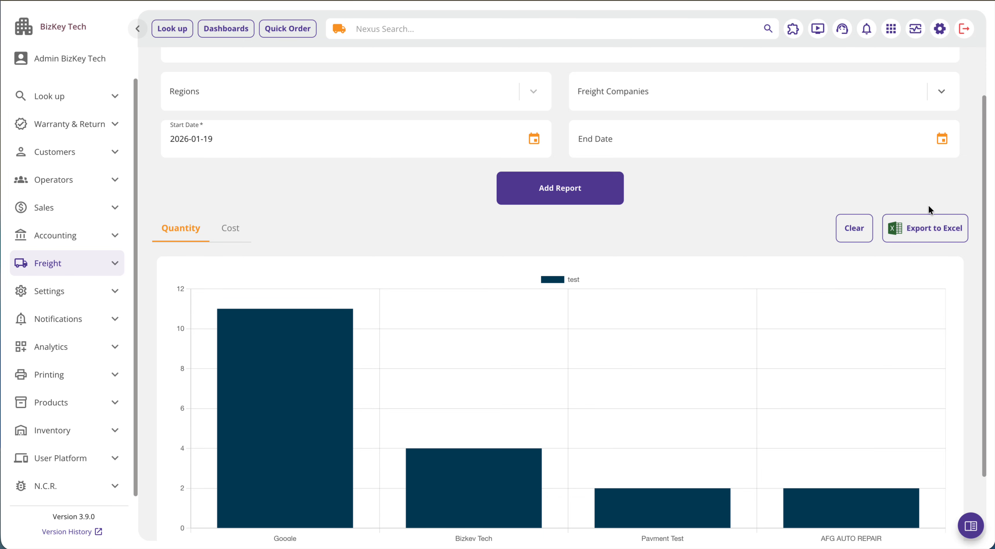
scroll(930, 211, up, 4)
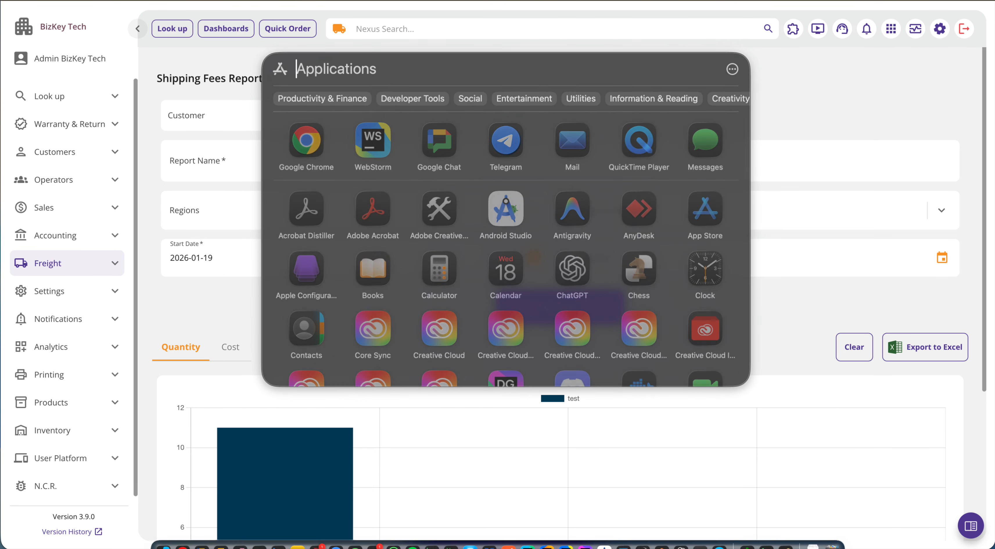
Review the version 3.9.0 features, improvements and bug fixes in the version history and return to the panel.
click(79, 506)
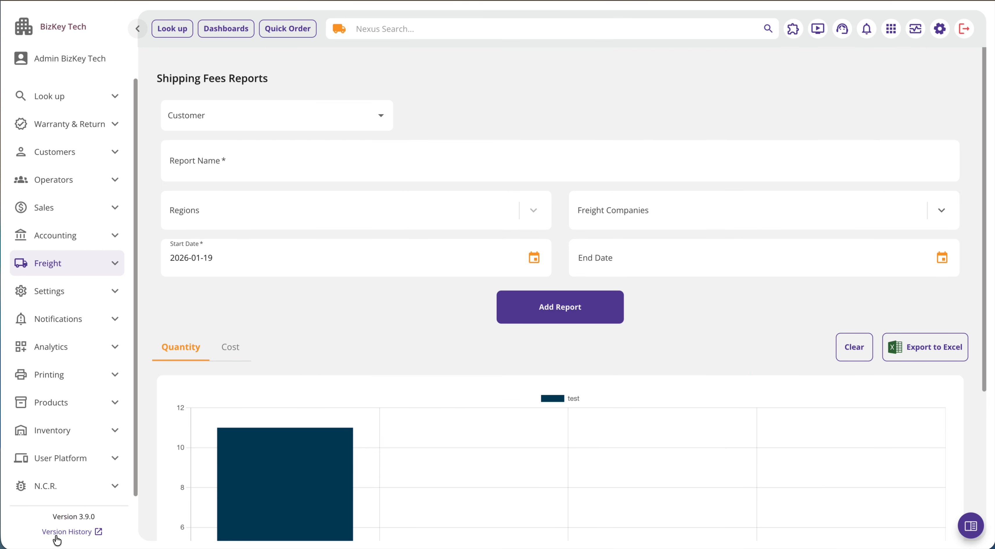
click(56, 534)
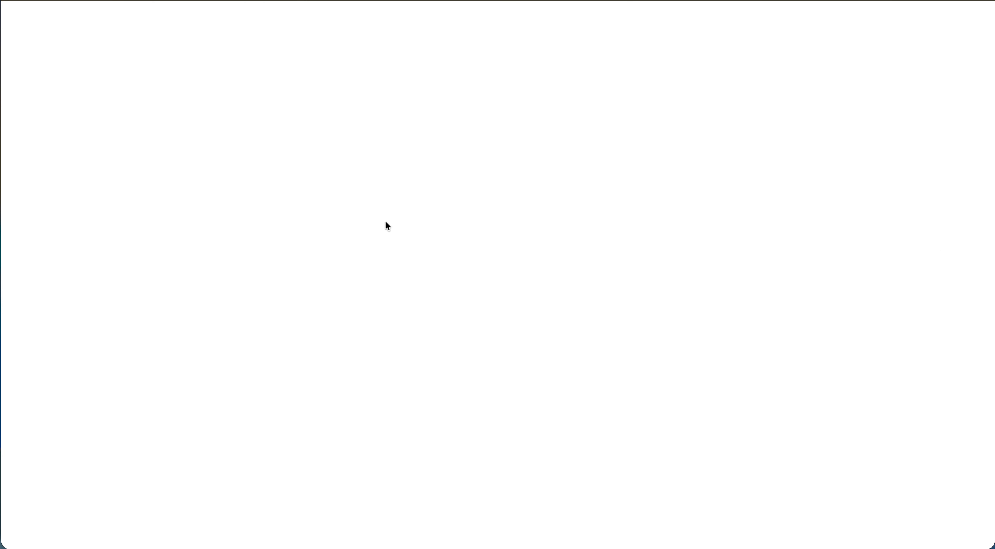
scroll(386, 223, down, 6)
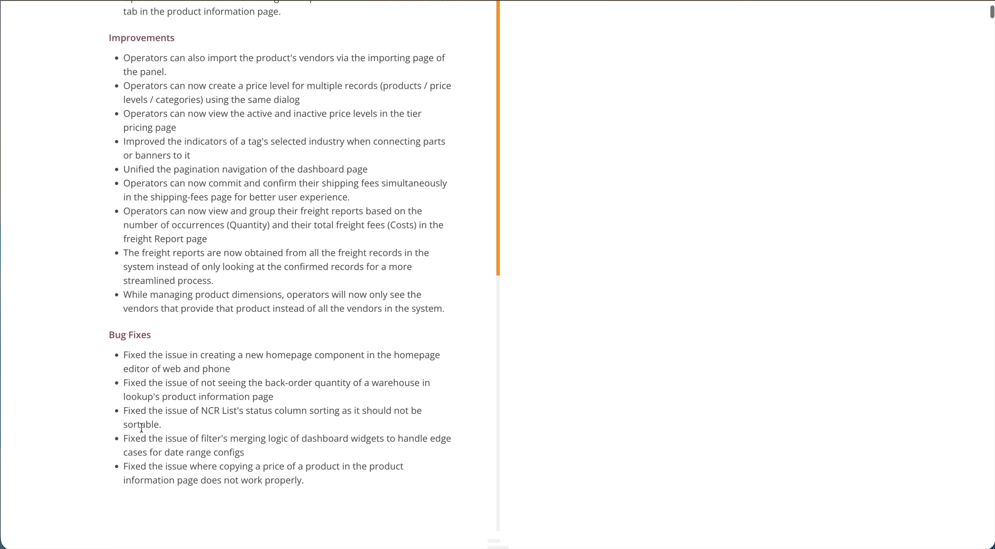
scroll(231, 448, up, 5)
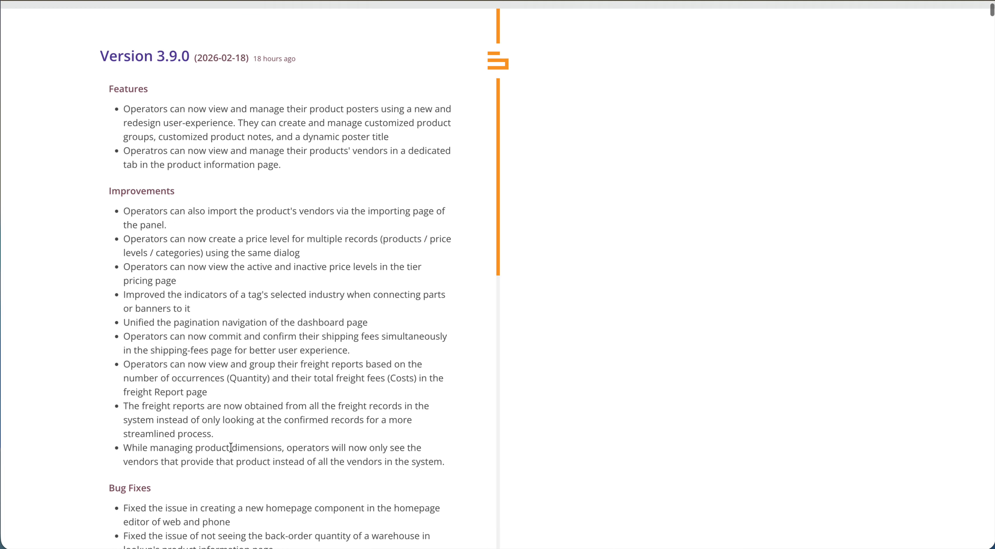
scroll(178, 524, down, 4)
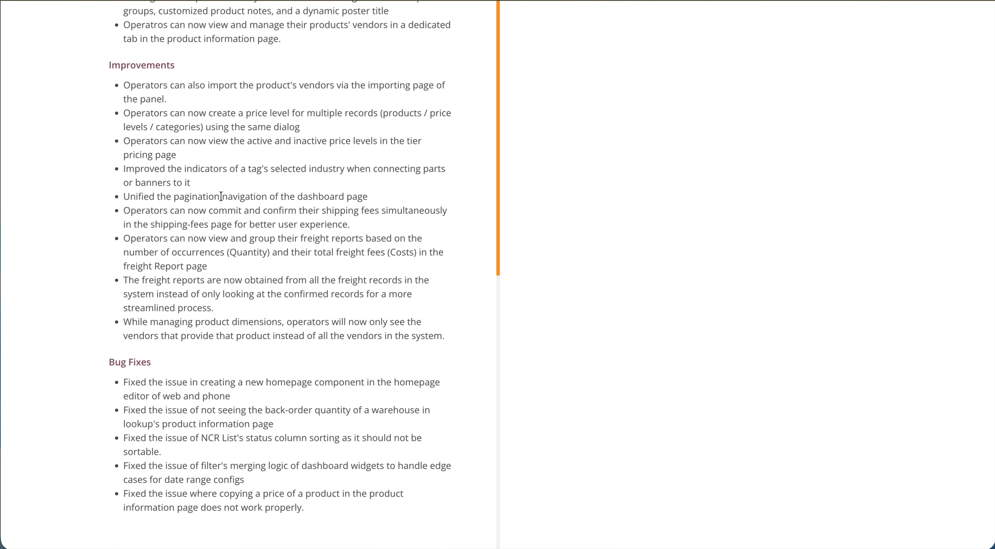
scroll(216, 190, up, 6)
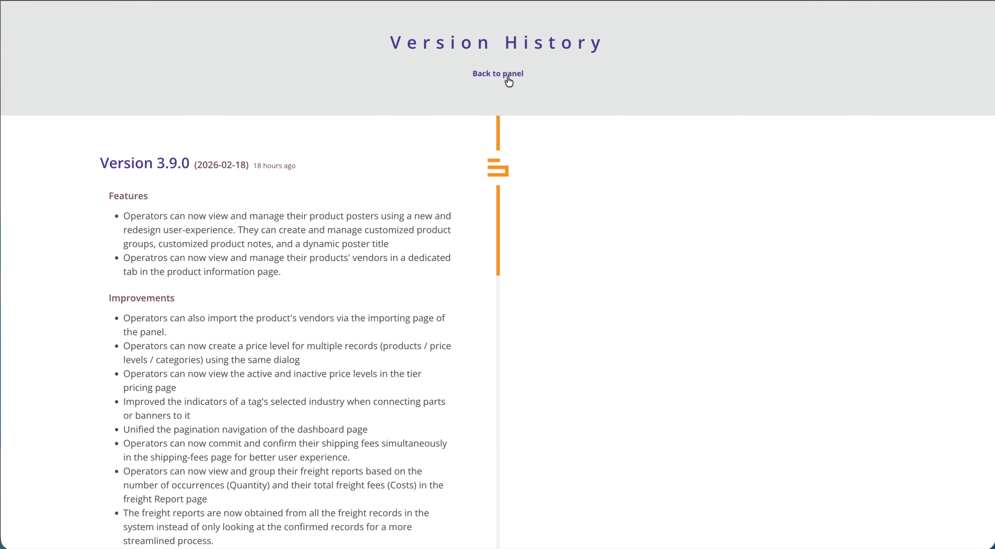
click(507, 75)
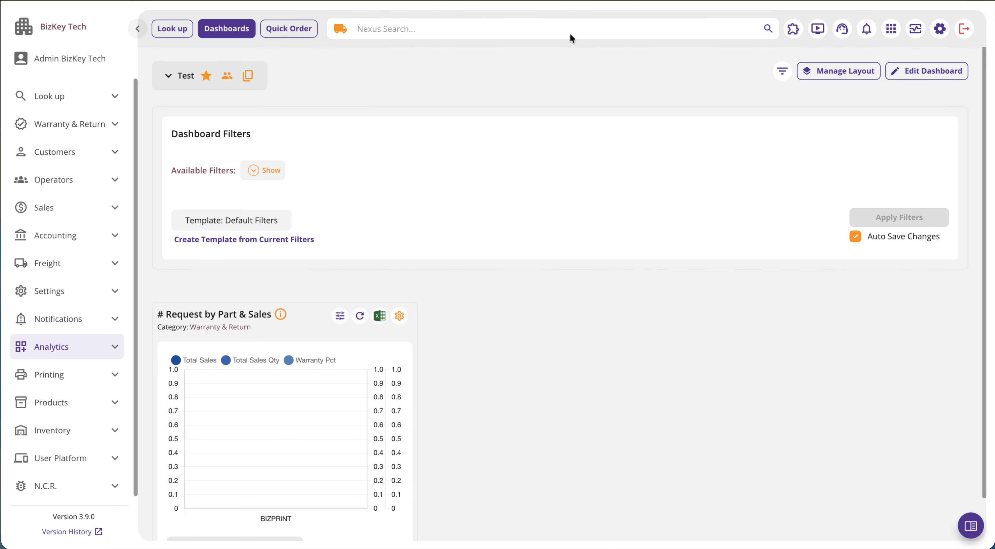